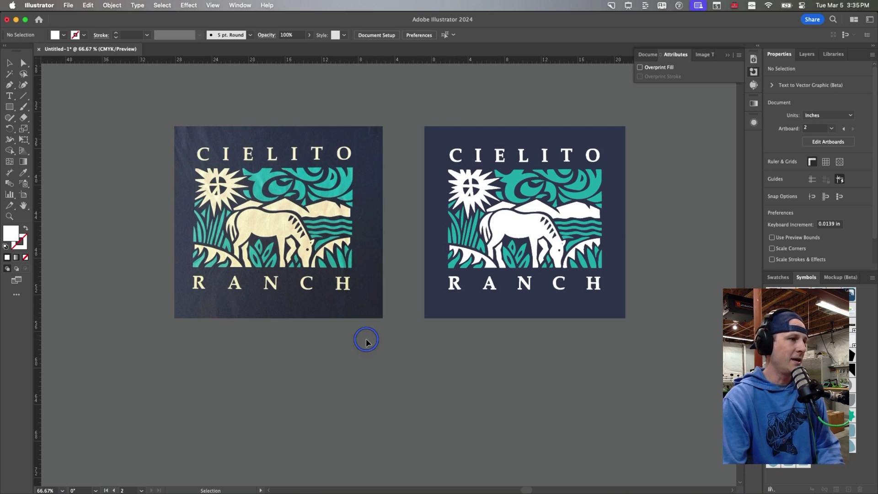
Step: Select the photographed Cielito Ranch artwork and make an Image Trace of it
left_click(282, 226)
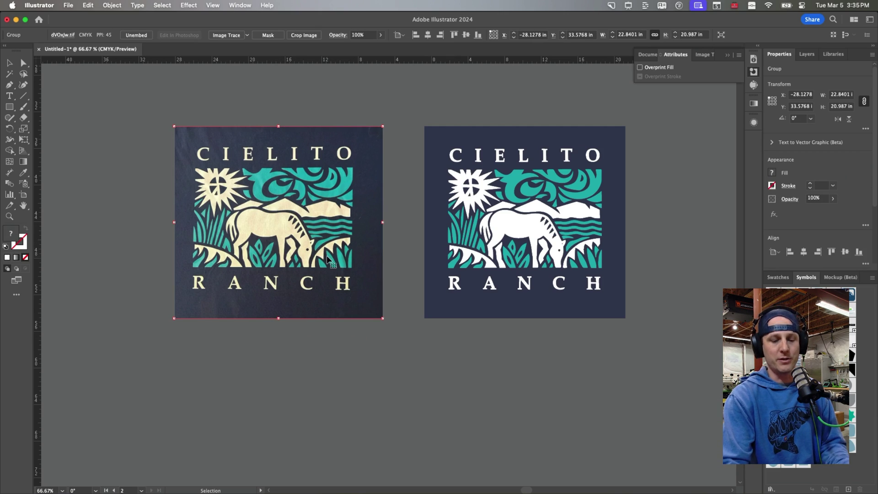
key("super+1")
scroll(334, 229, "right", 1)
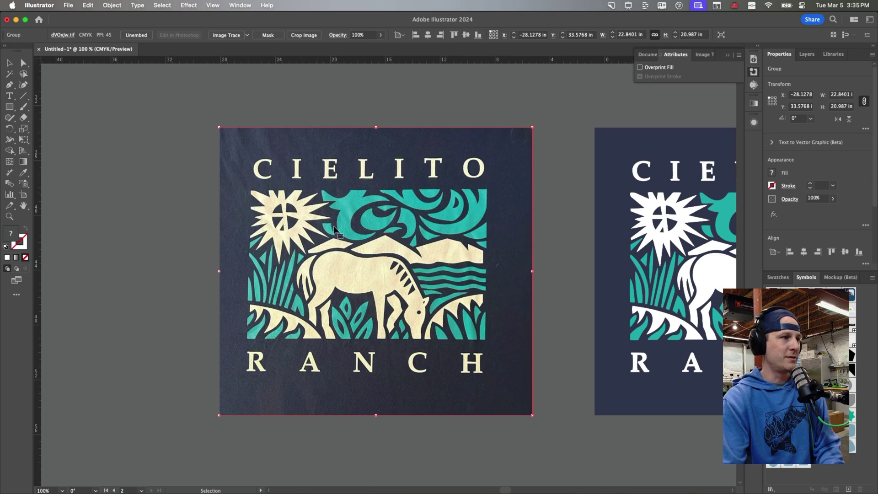
scroll(403, 286, "right", 5)
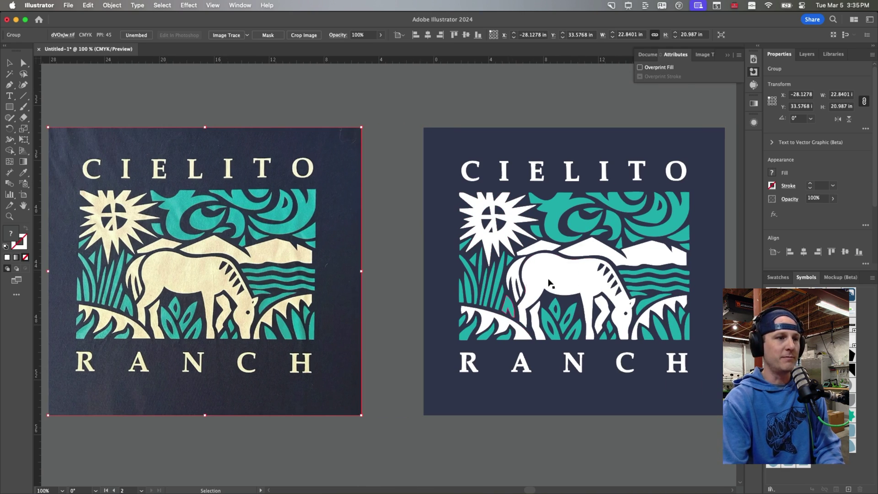
scroll(549, 294, "left", 6)
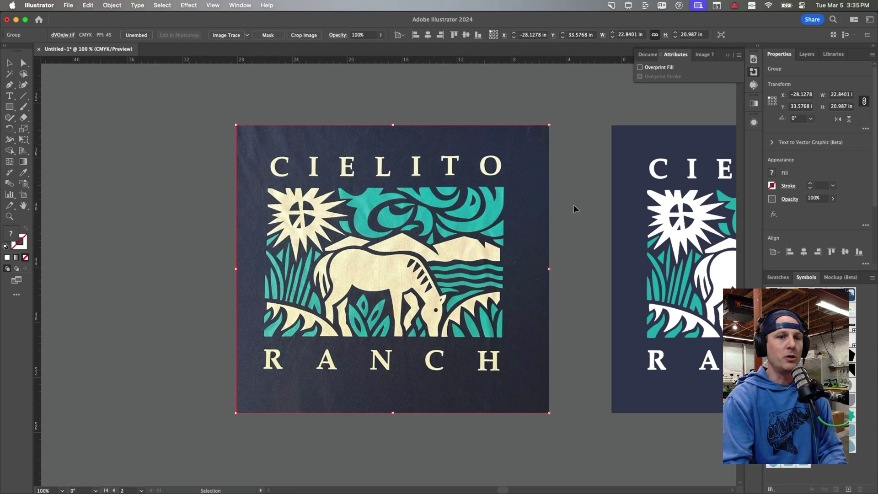
scroll(796, 215, "down", 4)
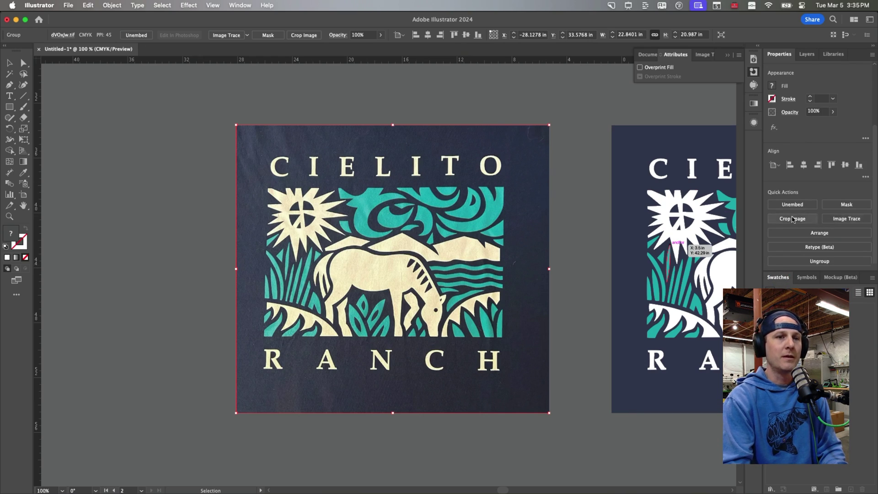
left_click(196, 165)
left_click(282, 181)
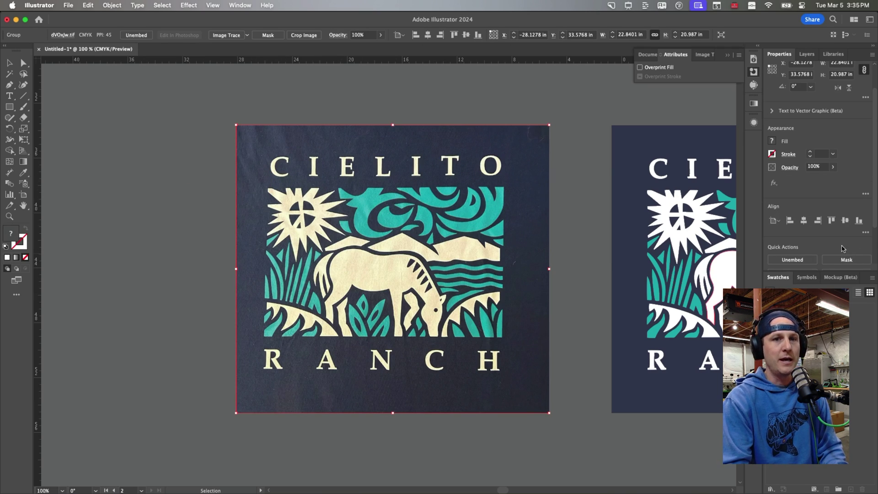
scroll(836, 247, "down", 3)
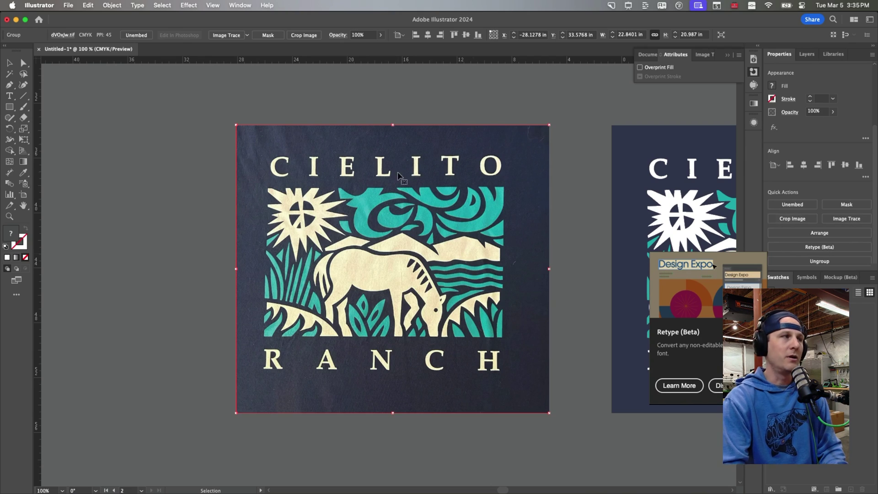
scroll(199, 62, "down", 1)
left_click(112, 6)
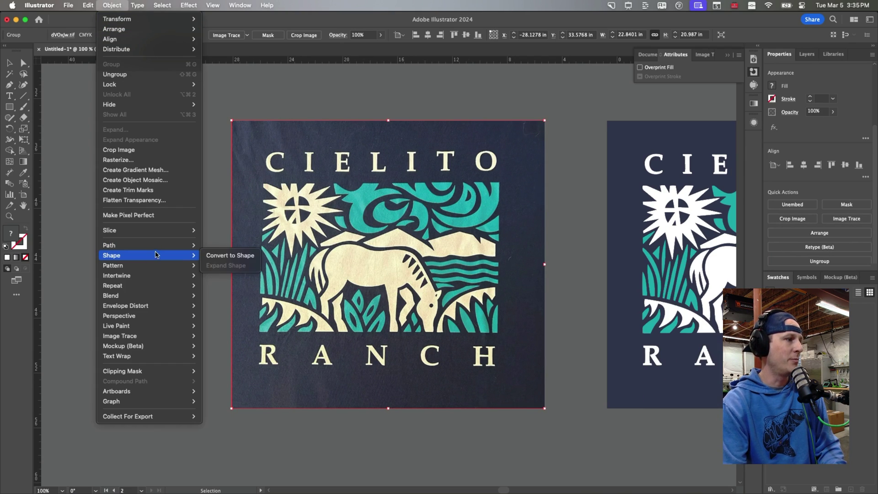
mouse_move(143, 338)
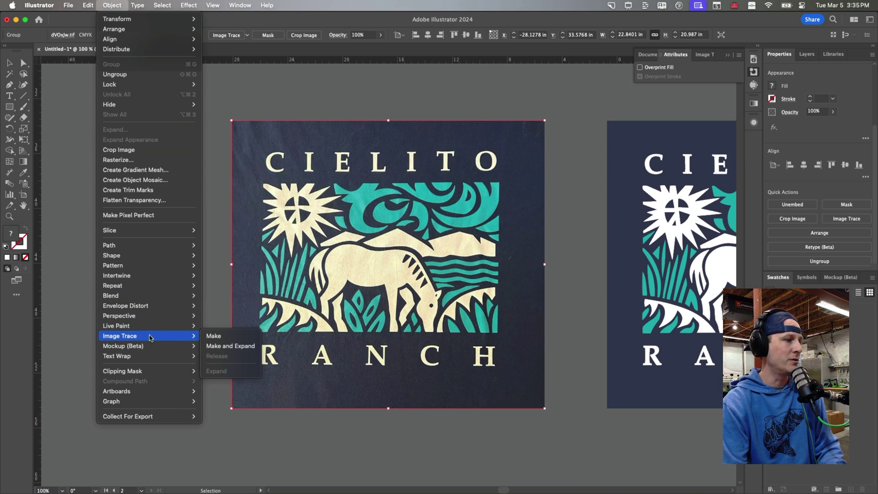
left_click(213, 336)
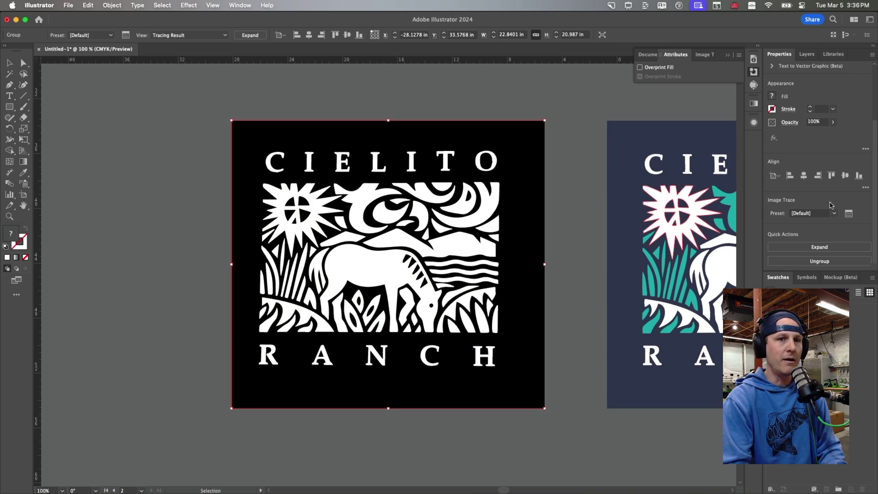
Step: Apply the Black and White Logo preset to the trace and show the full Image Trace settings with the advanced options
left_click(832, 213)
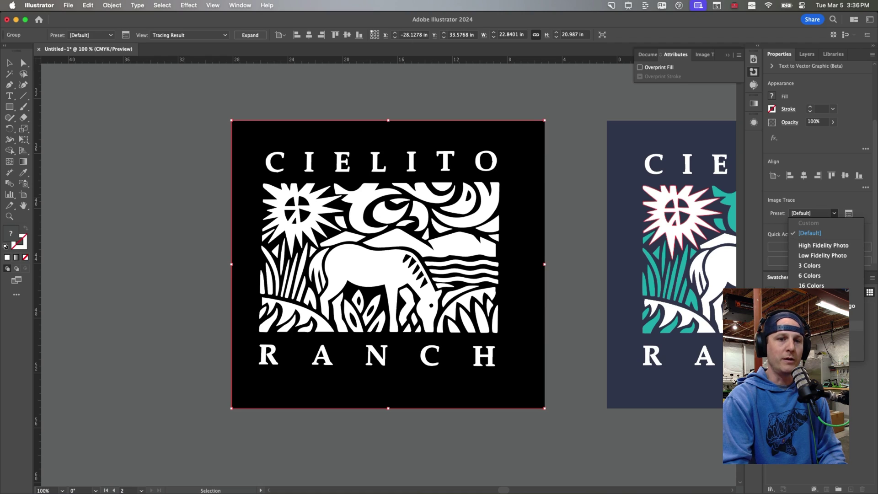
left_click(818, 305)
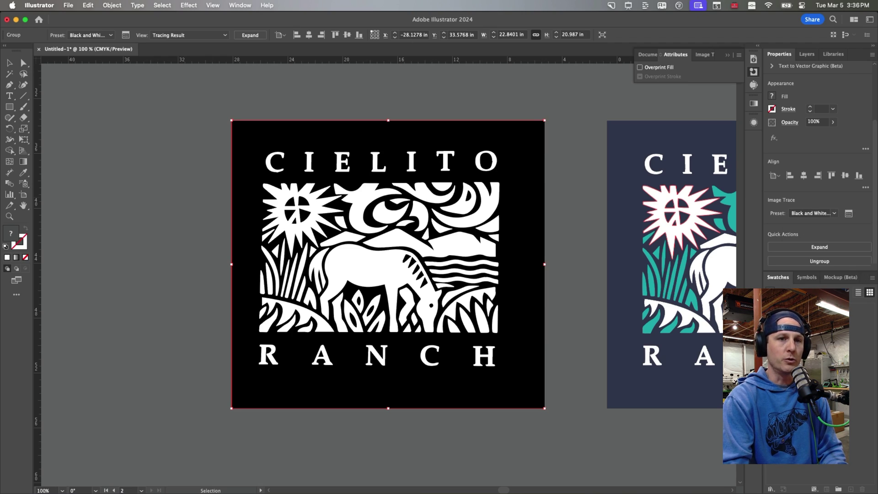
left_click(834, 213)
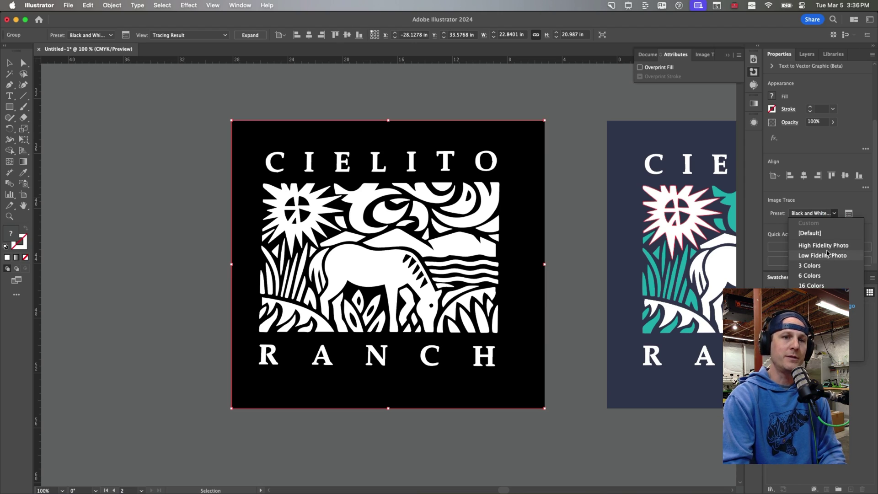
left_click(830, 200)
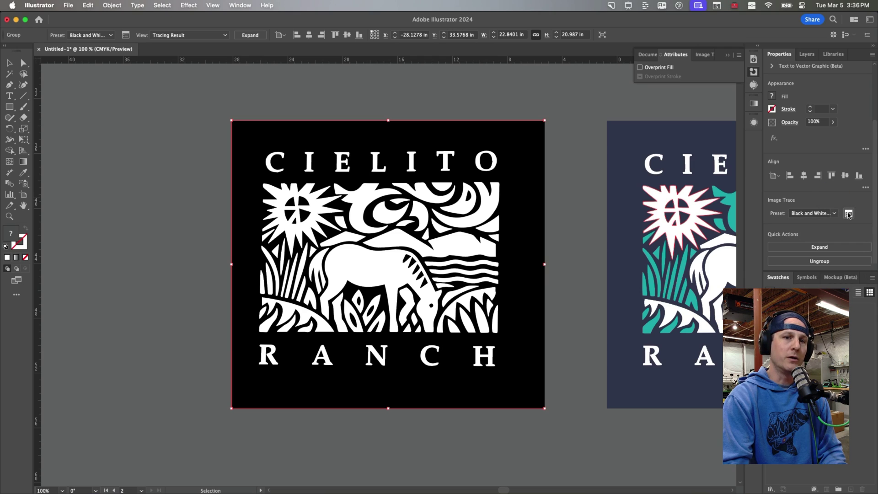
left_click(849, 214)
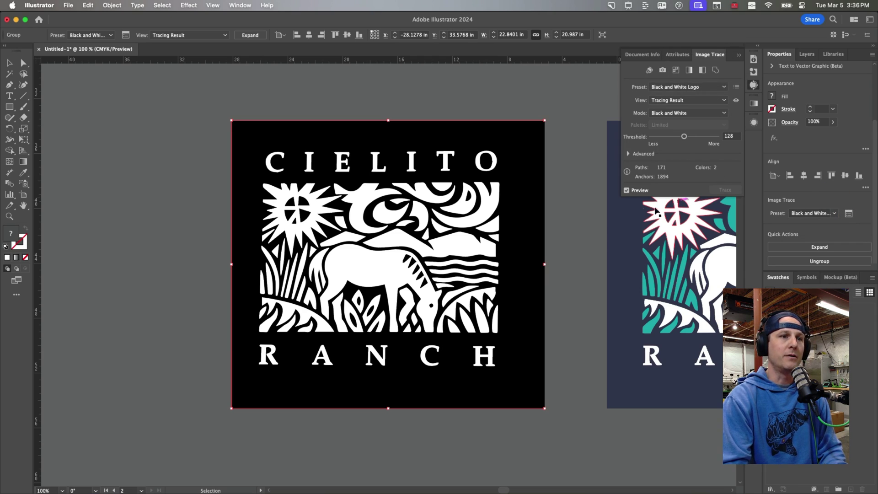
left_click(629, 154)
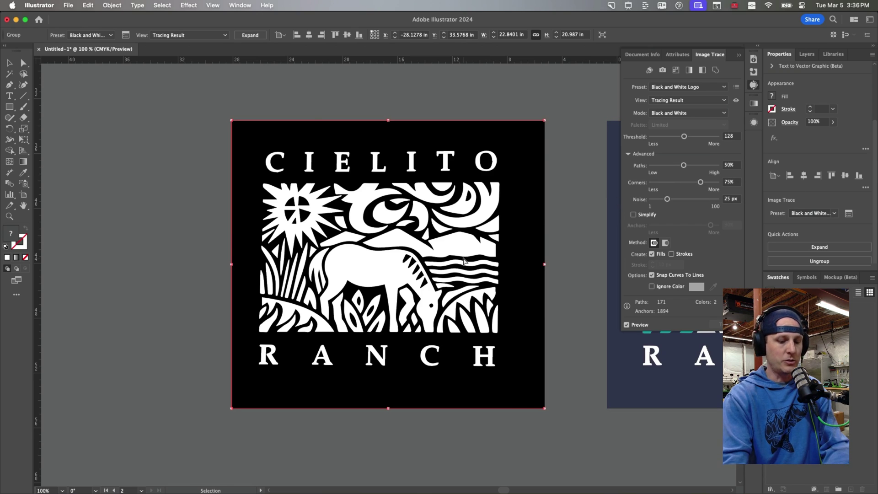
Step: Adjust the trace's Threshold to 137 while checking the detail in the artwork and lettering
key("super+equal")
key("super+equal")
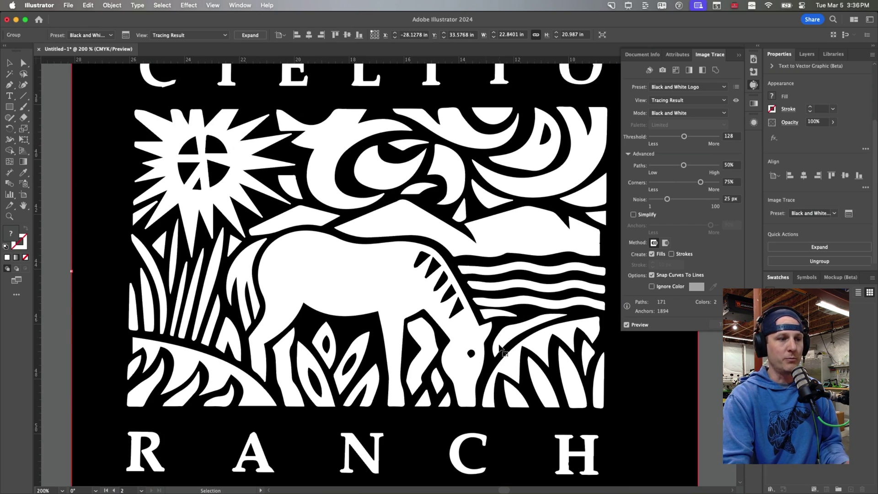
scroll(480, 389, "down", 4)
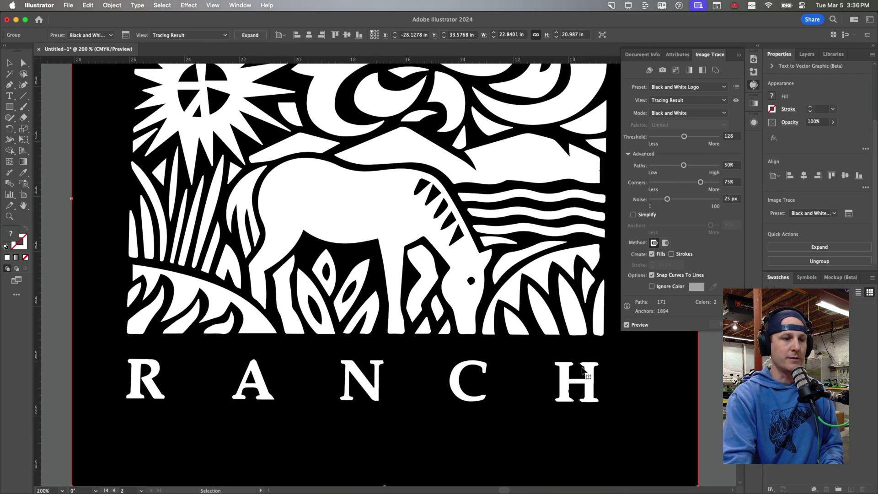
scroll(468, 384, "up", 5)
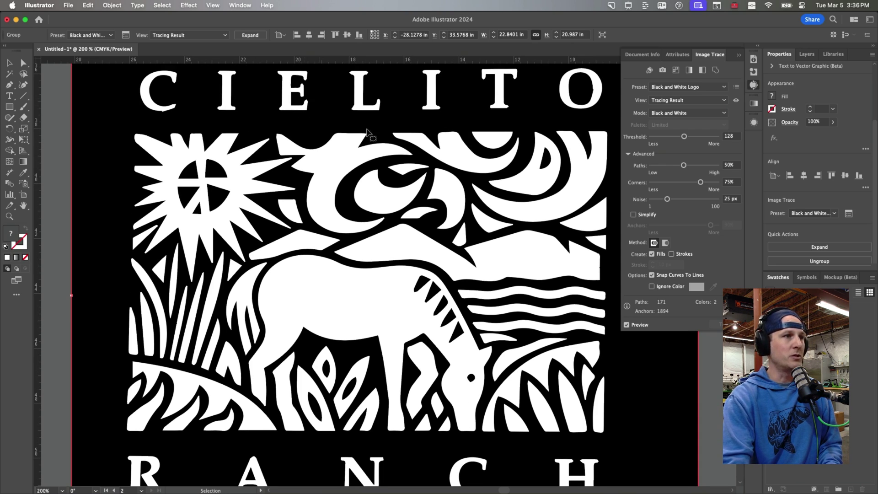
scroll(441, 193, "down", 1)
scroll(442, 194, "down", 1)
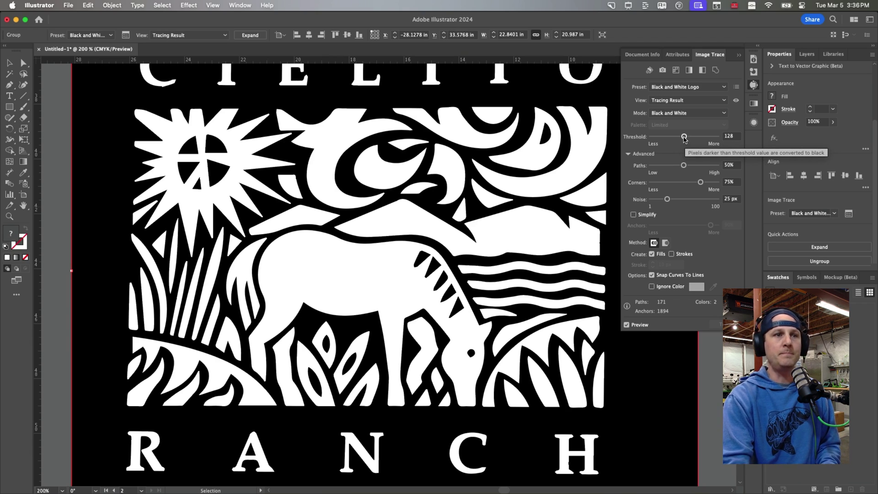
mouse_move(684, 138)
left_mouse_down()
mouse_move(661, 139)
mouse_move(690, 139)
left_mouse_up()
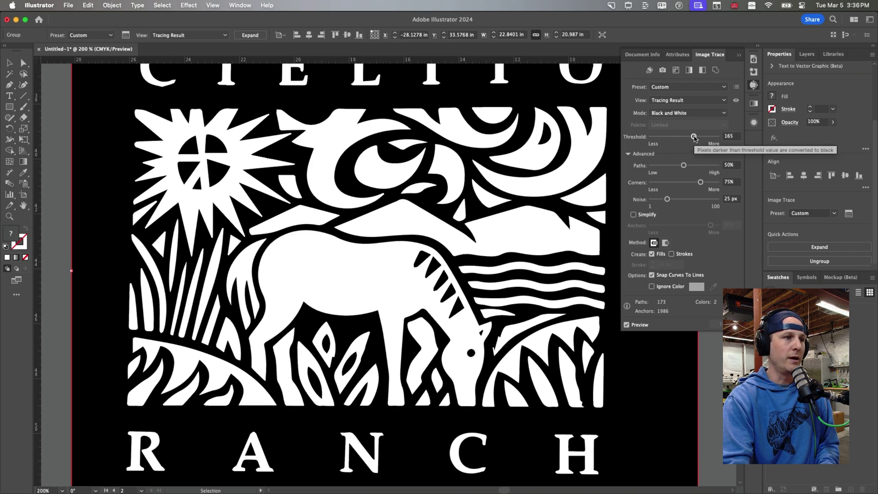
left_click_drag(694, 138, 690, 140)
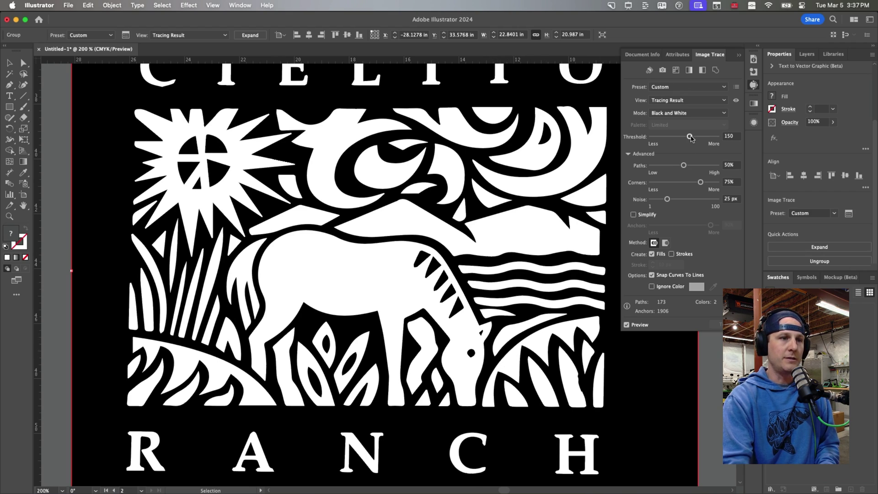
left_click_drag(695, 139, 691, 138)
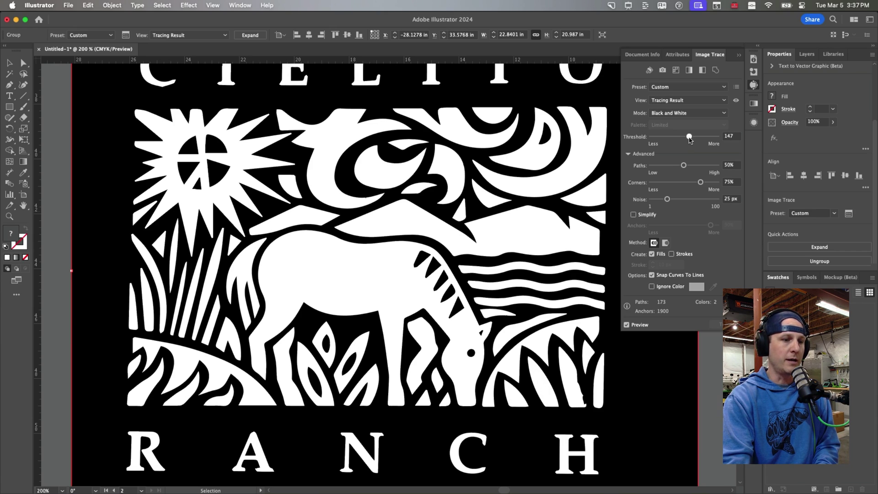
left_click_drag(685, 139, 685, 139)
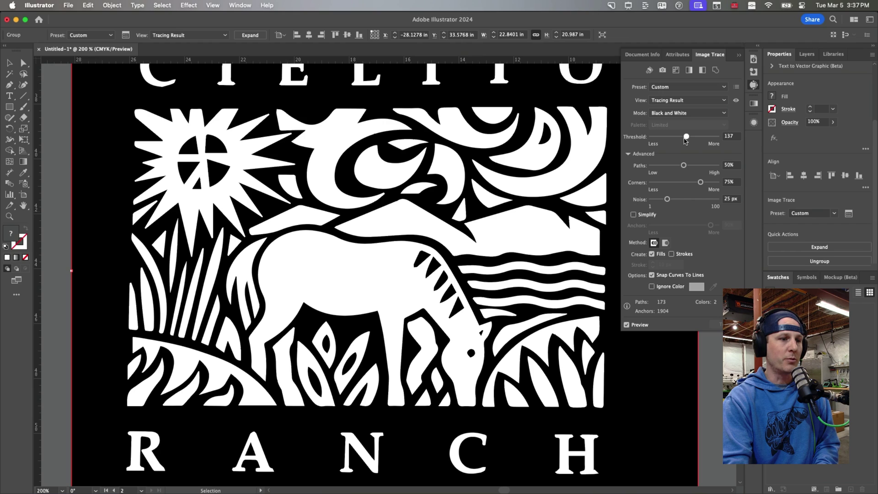
left_click_drag(686, 140, 685, 141)
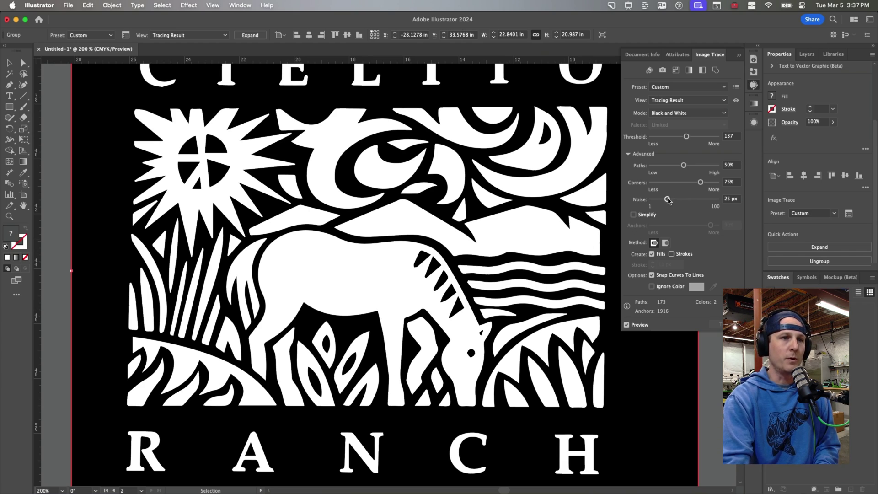
Step: Raise the trace's Paths and Corners to 97% and look through the available presets and the preset-saving options
left_click(715, 165)
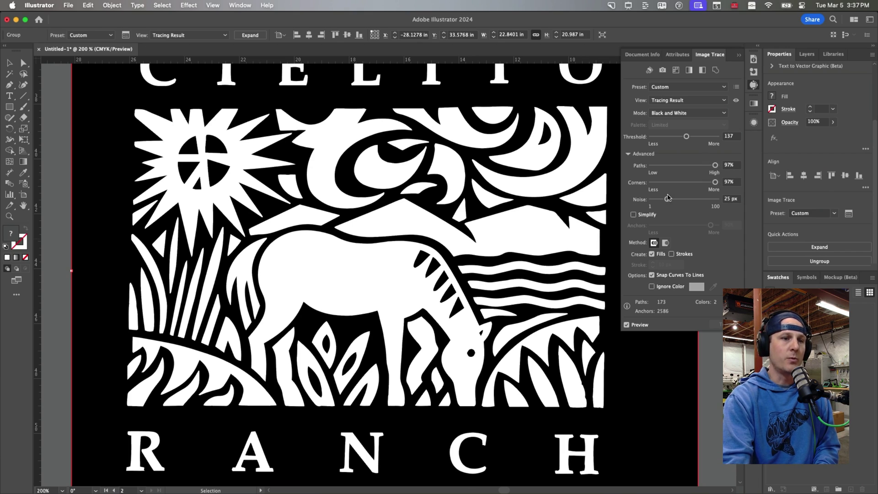
left_click(723, 87)
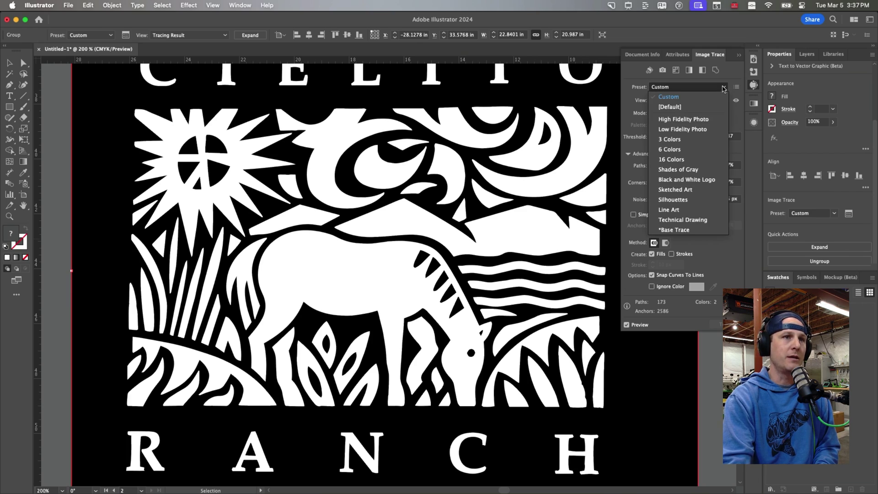
left_click(734, 86)
left_click(735, 86)
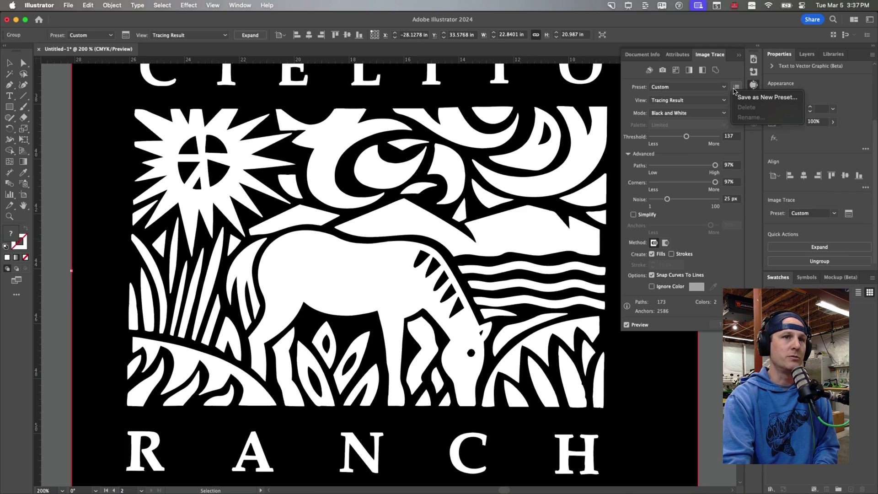
left_click(698, 162)
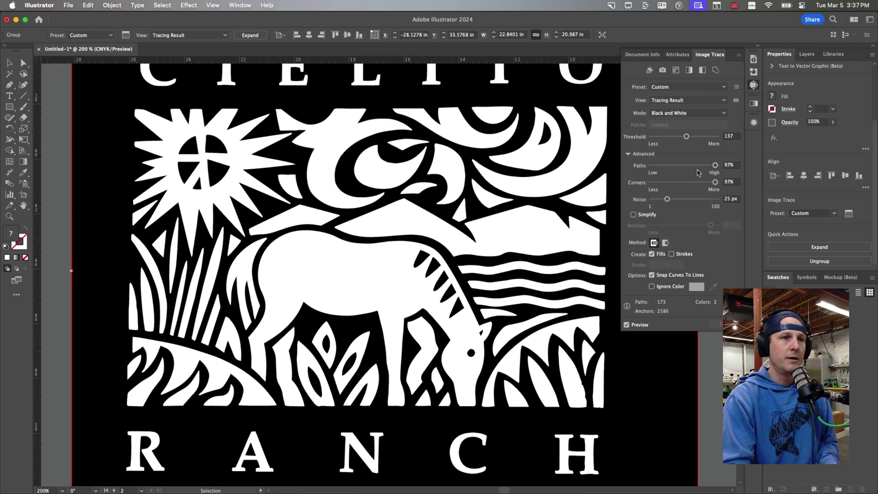
Step: Set the trace's Paths to 83% and Corners to 84%, judging the edges on the C and H of RANCH
scroll(438, 346, "down", 3)
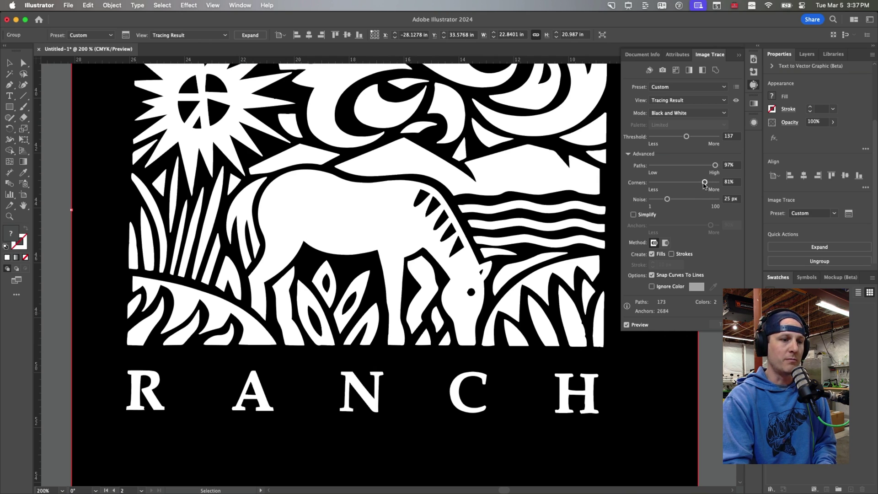
key("super+equal")
key("super+equal")
key("super+equal")
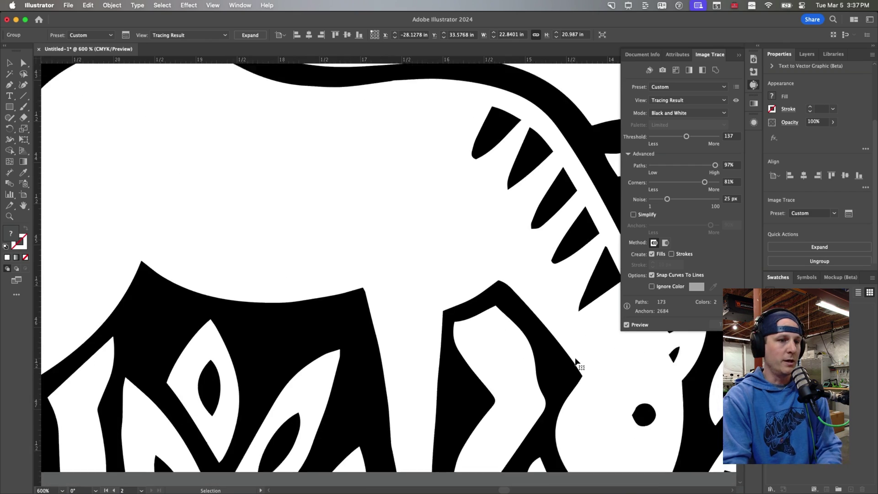
scroll(577, 361, "down", 15)
scroll(577, 361, "right", 10)
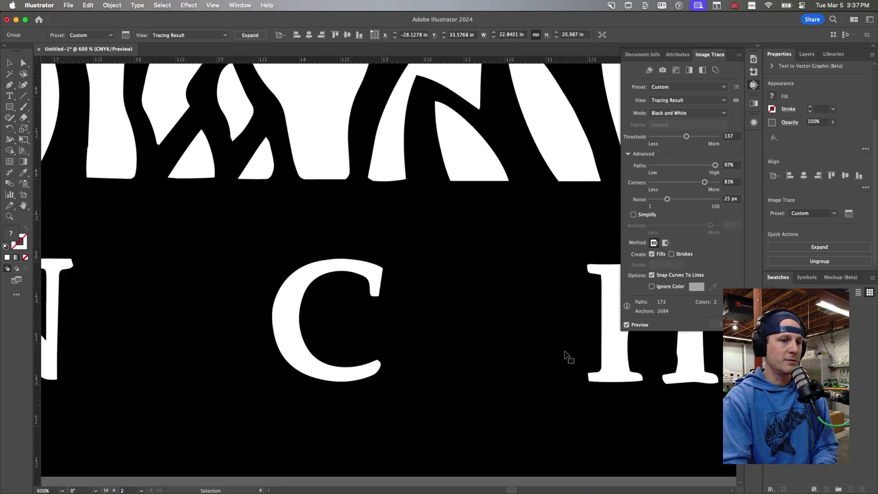
scroll(564, 354, "right", 7)
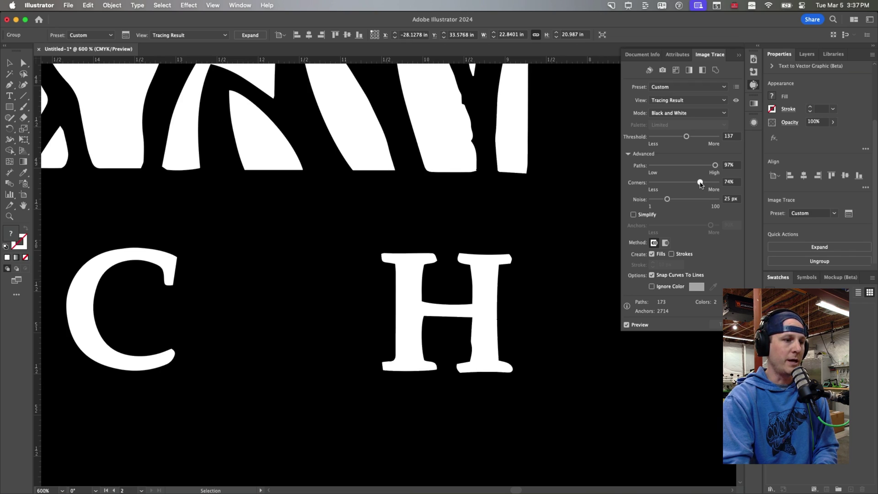
left_click_drag(695, 184, 700, 185)
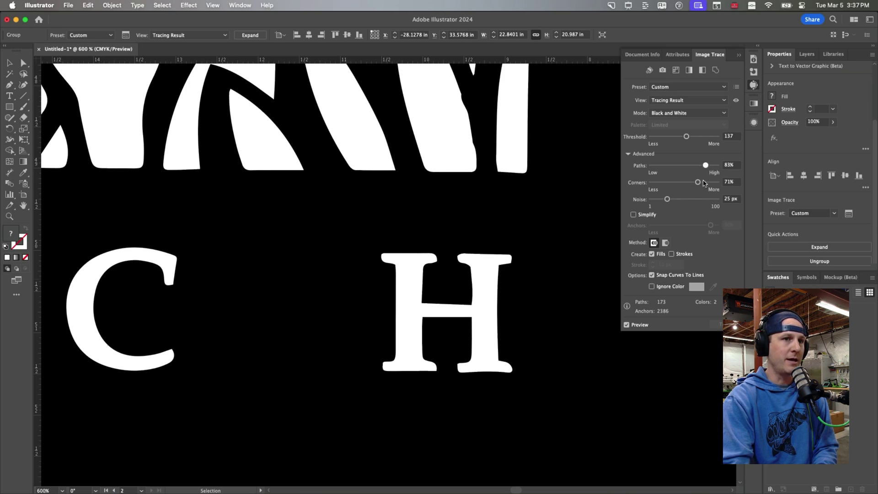
left_click(703, 183)
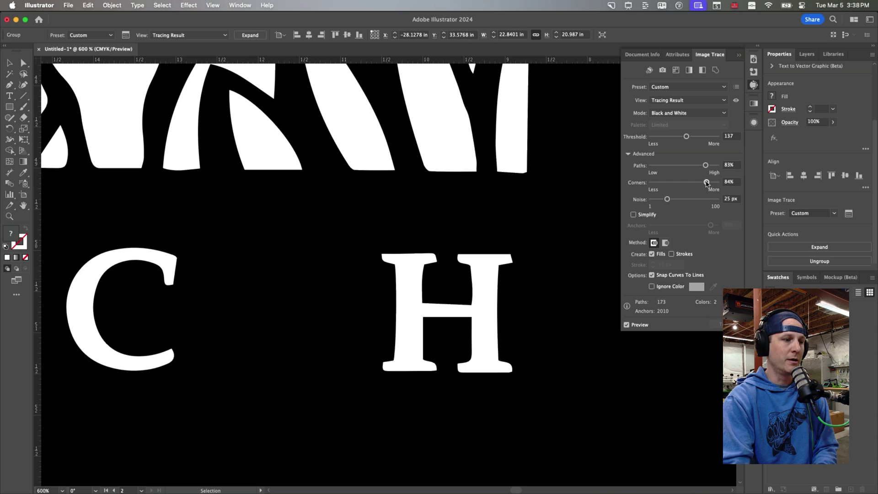
Step: Examine the traced edges across the RANCH lettering, the horse and grass shapes, and the sun
scroll(417, 282, "left", 12)
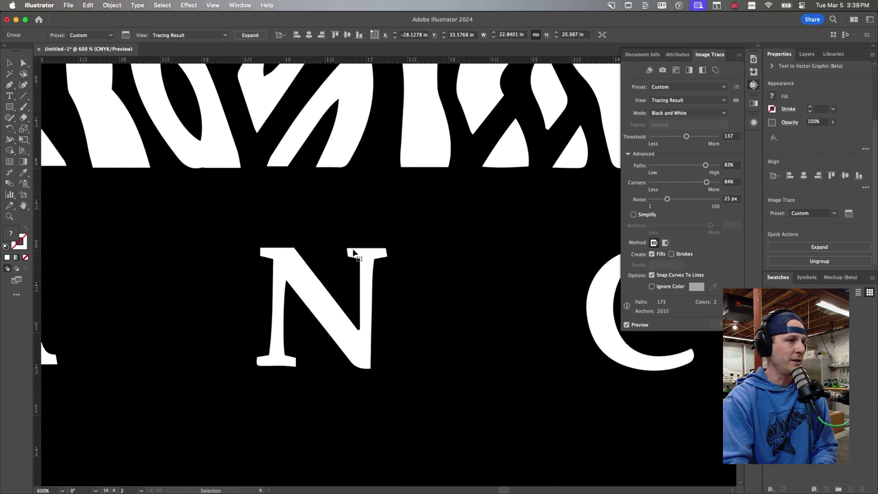
scroll(331, 317, "left", 5)
scroll(331, 317, "up", 10)
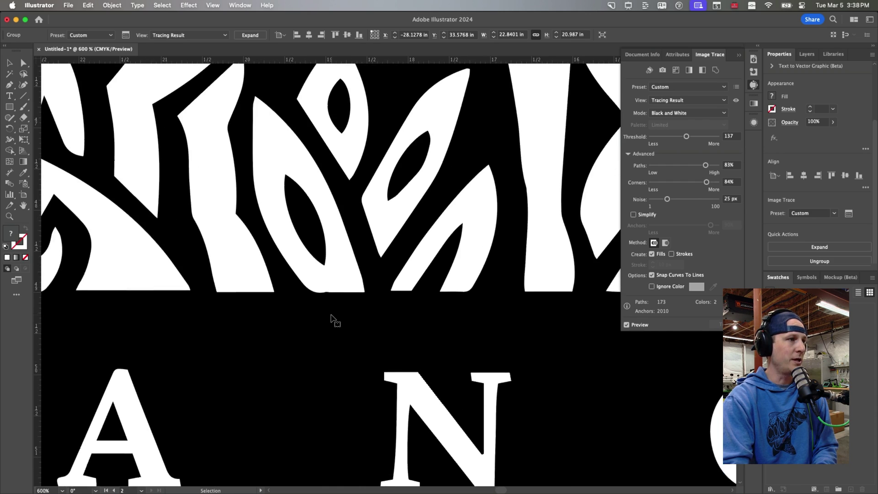
scroll(336, 311, "left", 10)
scroll(341, 302, "left", 10)
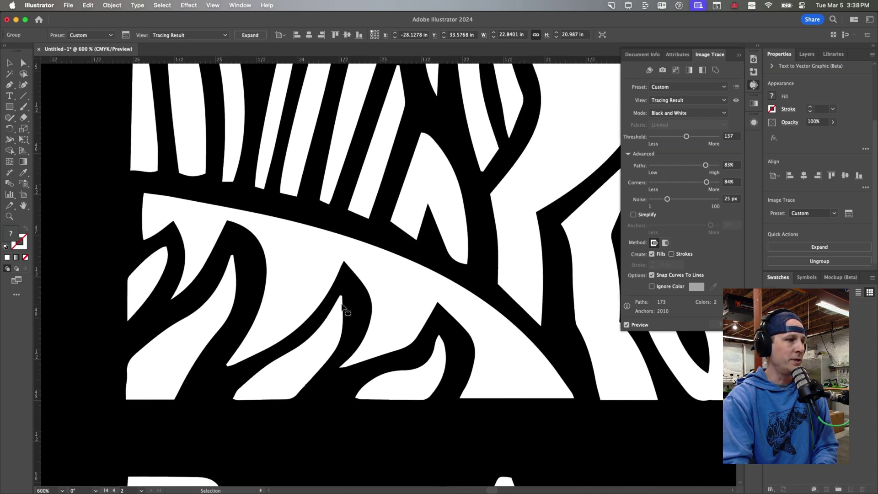
scroll(352, 297, "up", 3)
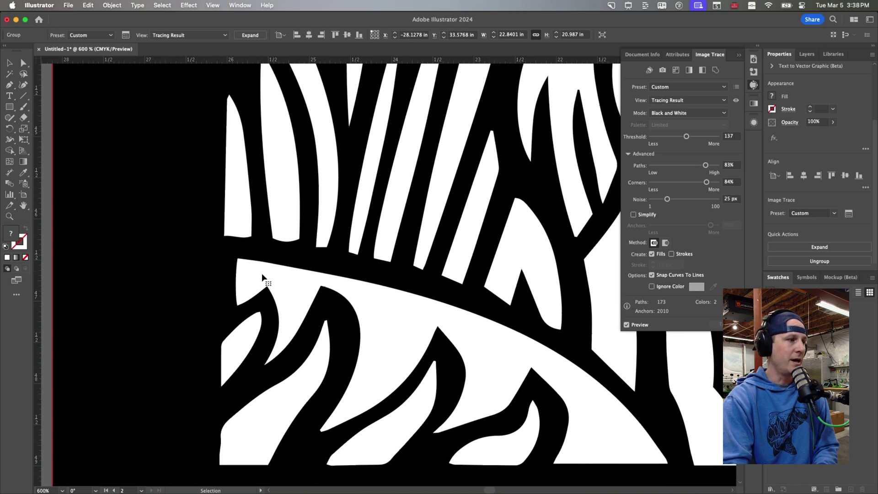
scroll(226, 201, "up", 3)
scroll(226, 201, "up", 15)
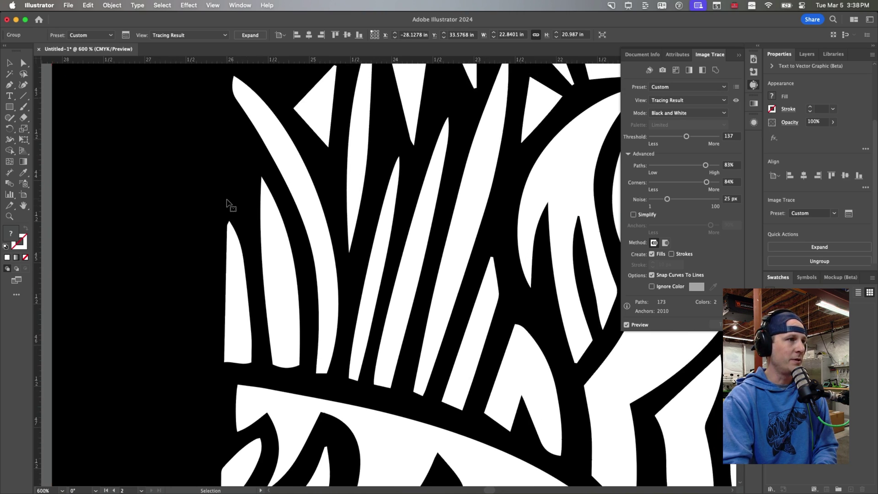
scroll(227, 199, "right", 5)
scroll(227, 200, "up", 10)
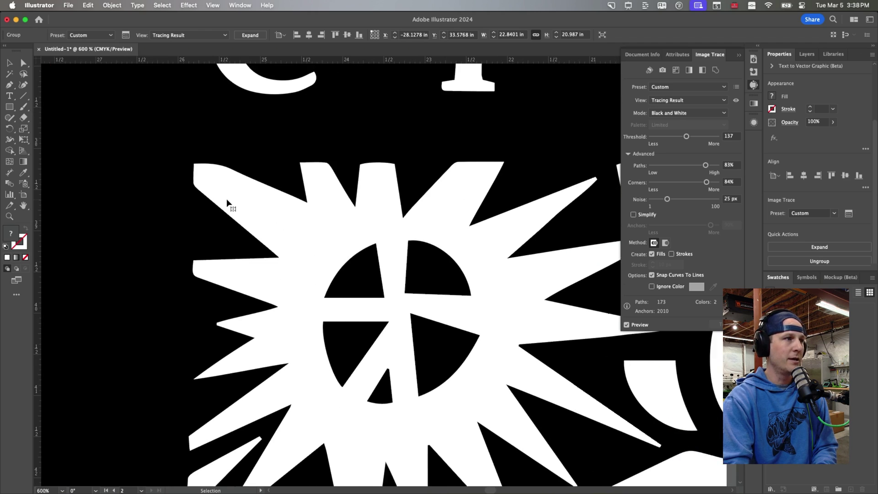
scroll(224, 202, "down", 10)
scroll(223, 200, "down", 8)
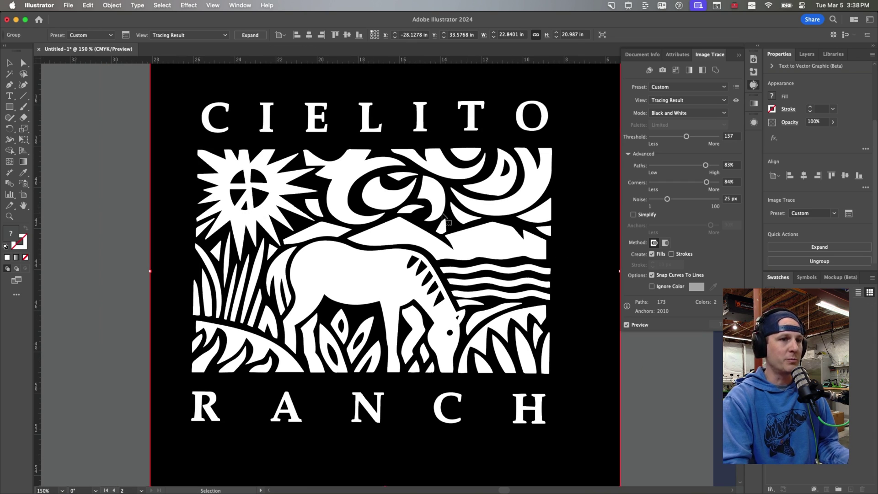
Step: Set the trace's Noise to 1 px, comparing the small details against a Noise of 37 px
key("super+equal")
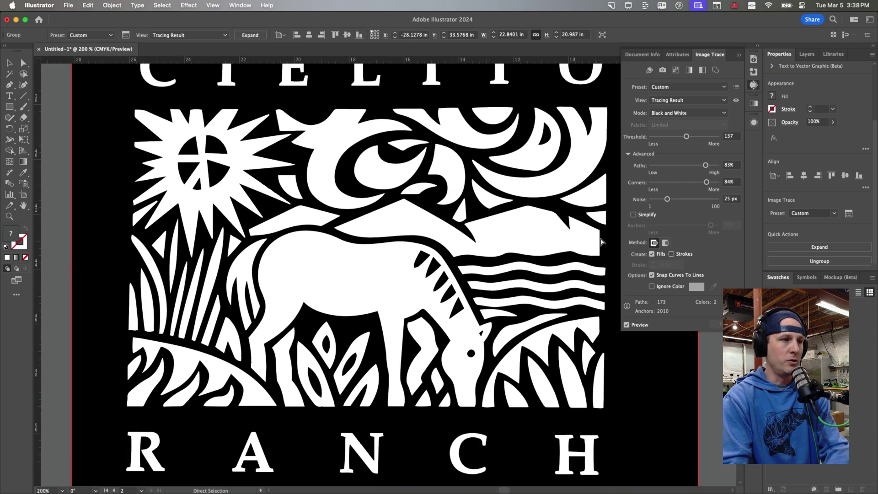
left_click_drag(667, 202, 655, 202)
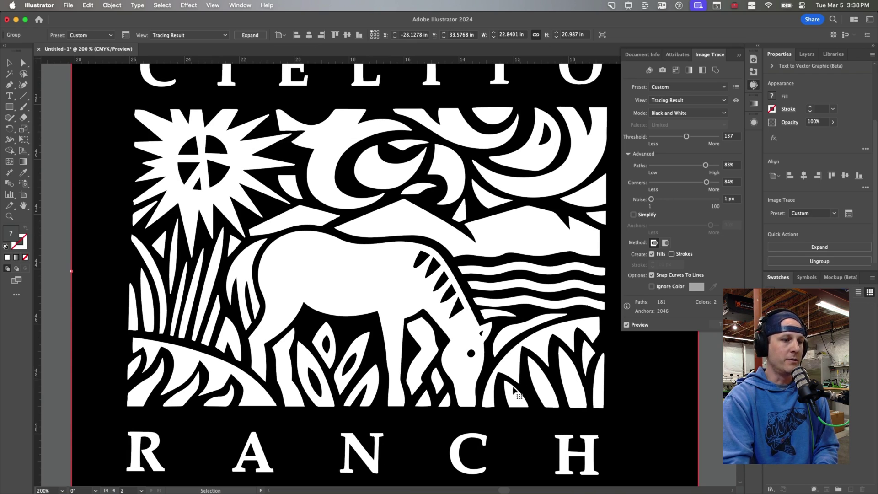
scroll(420, 346, "down", 3)
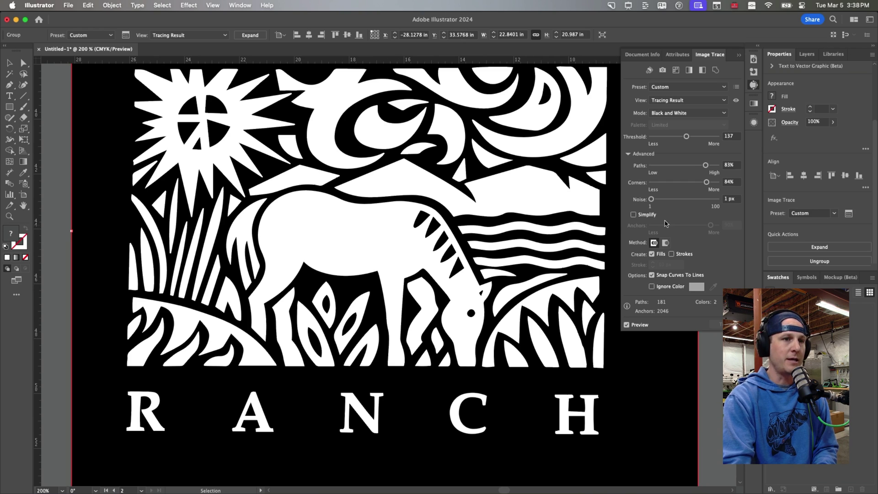
scroll(536, 307, "down", 3)
scroll(478, 330, "up", 3)
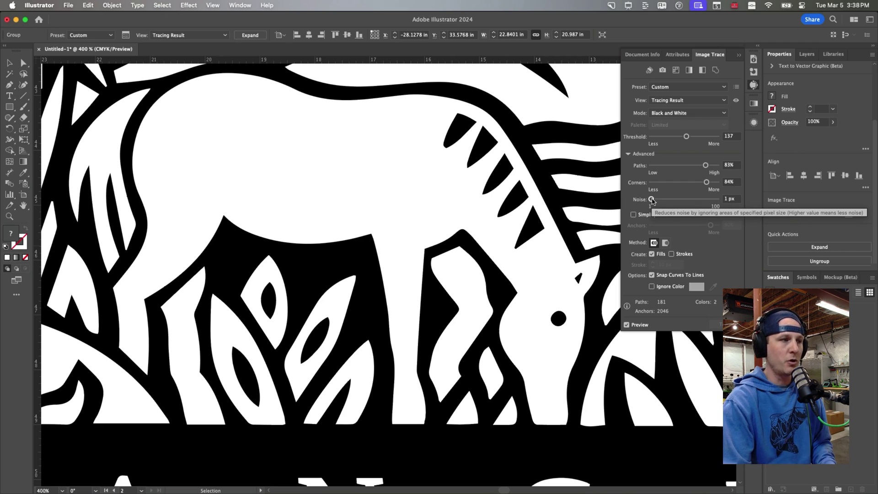
left_click_drag(652, 200, 676, 202)
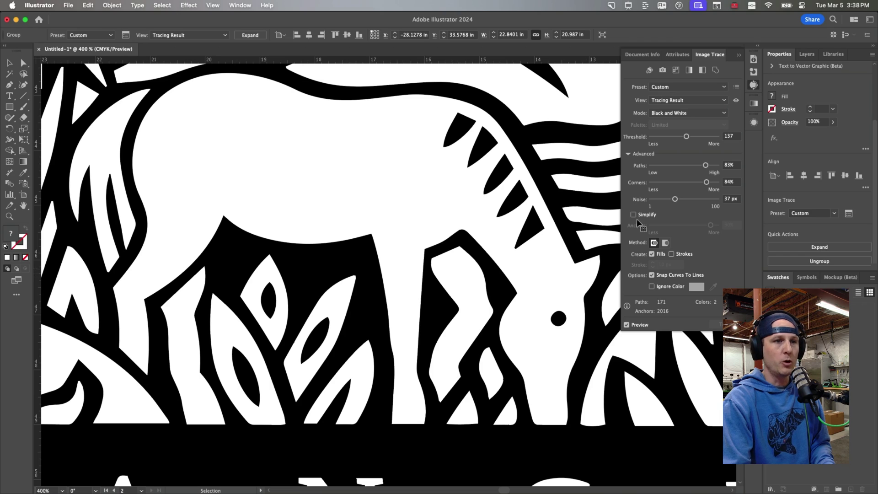
left_click_drag(664, 201, 650, 203)
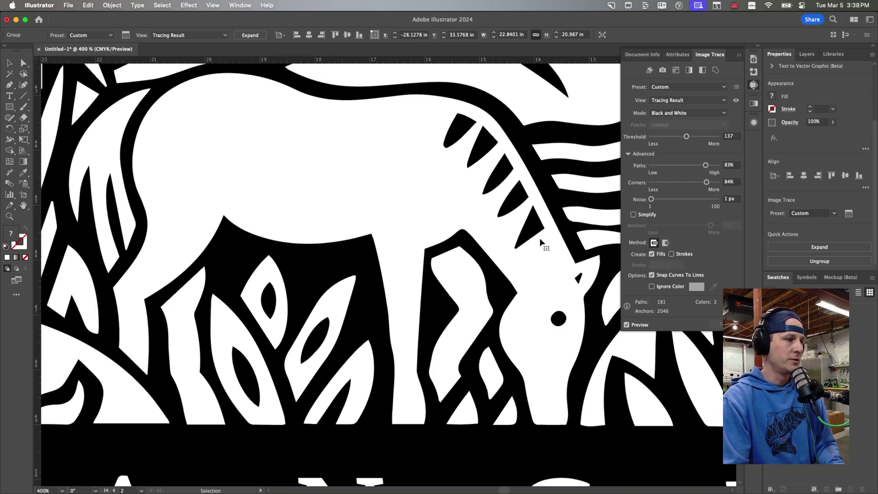
Step: Expand the finished trace of the whole design into editable vector paths
key("super+minus")
key("super+minus")
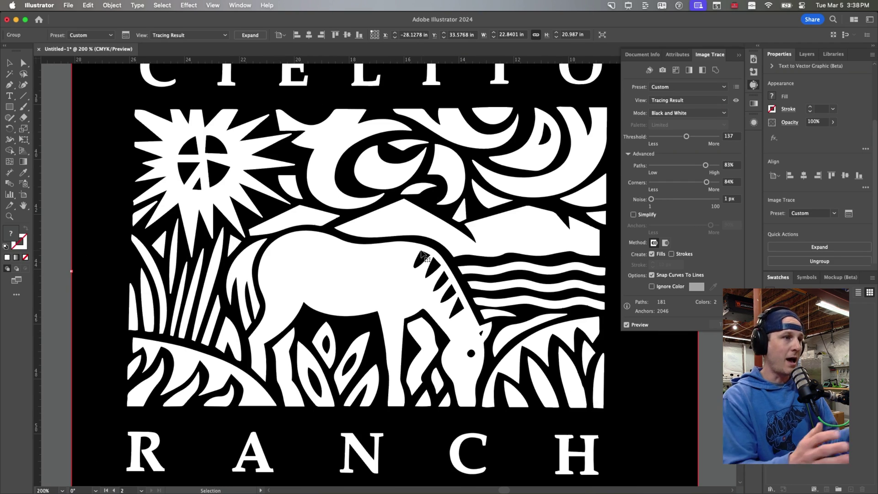
key("super+minus")
key("super+minus")
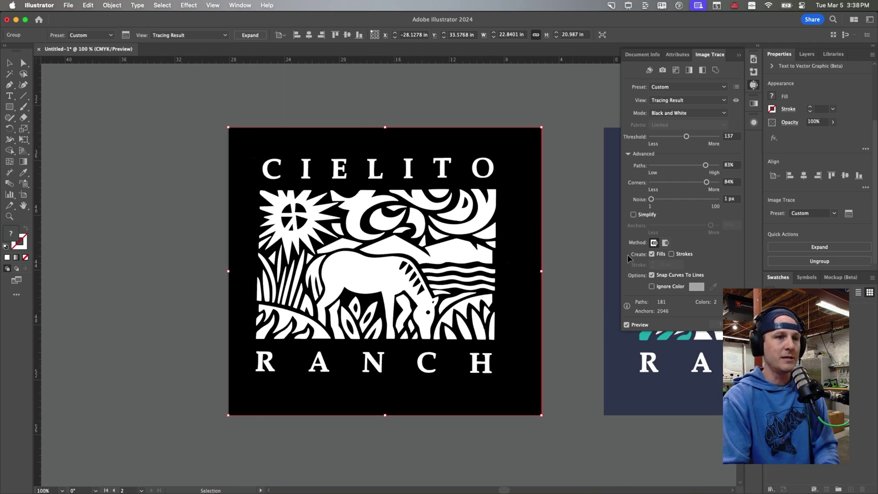
left_click(816, 247)
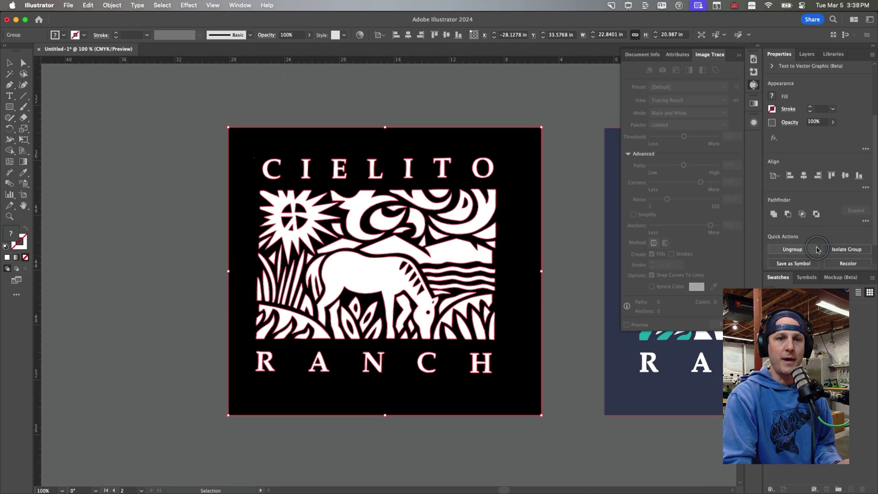
Step: Move the expanded artwork group slightly up and to the right
left_click(186, 163)
left_click(245, 187)
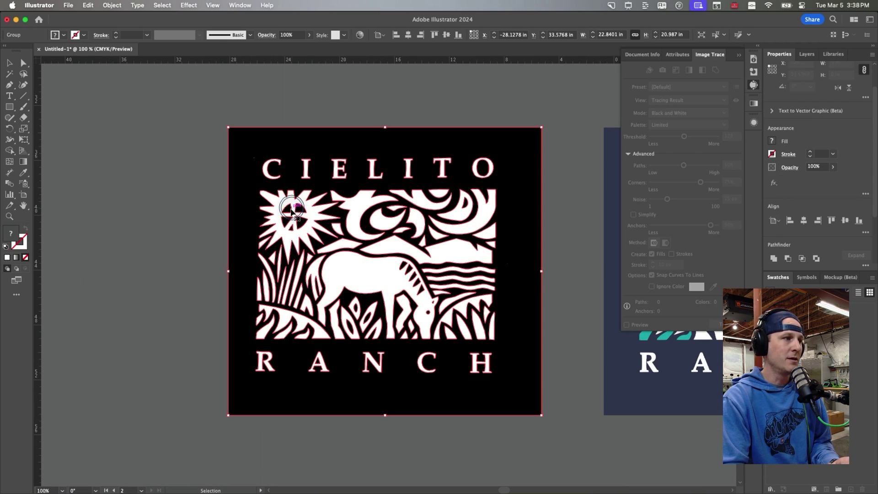
double_click(245, 186)
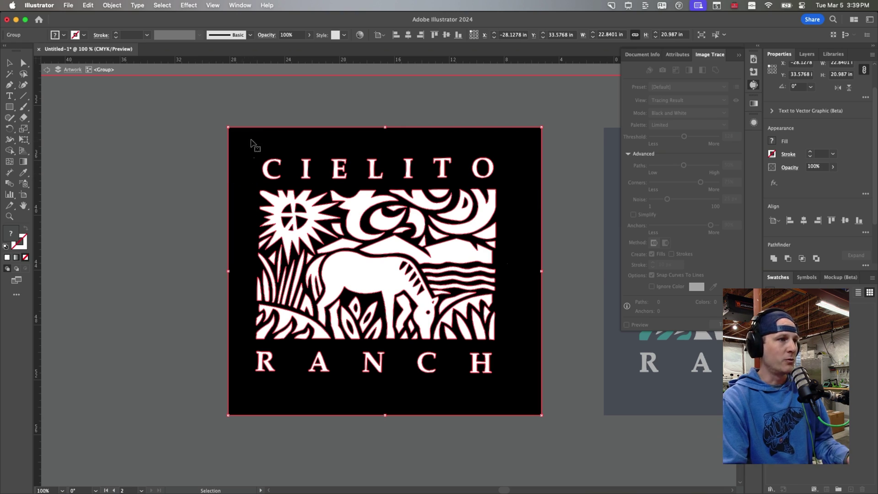
double_click(277, 113)
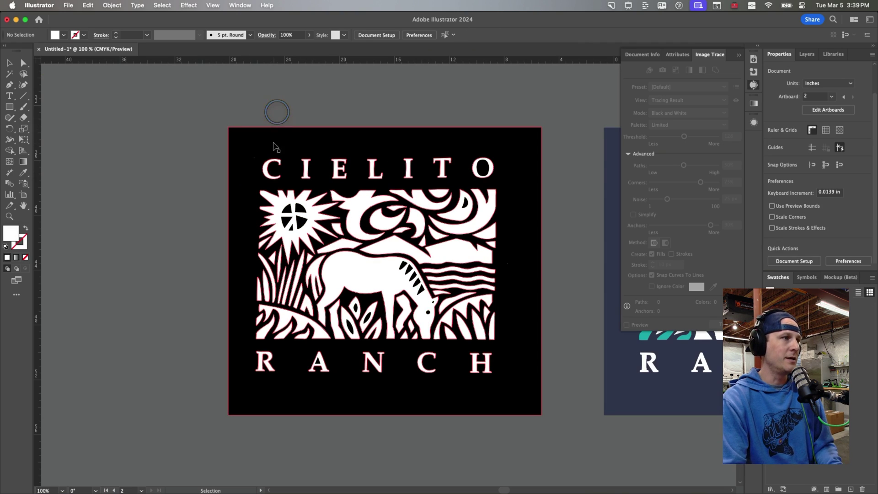
left_click_drag(262, 151, 281, 140)
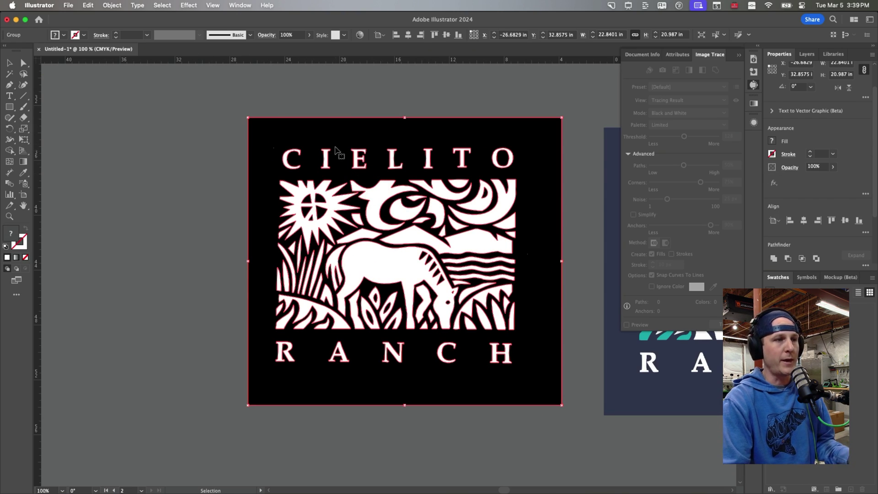
Step: Delete all shapes with the black background's fill and stroke, and move the remaining white artwork slightly to the left
double_click(337, 133)
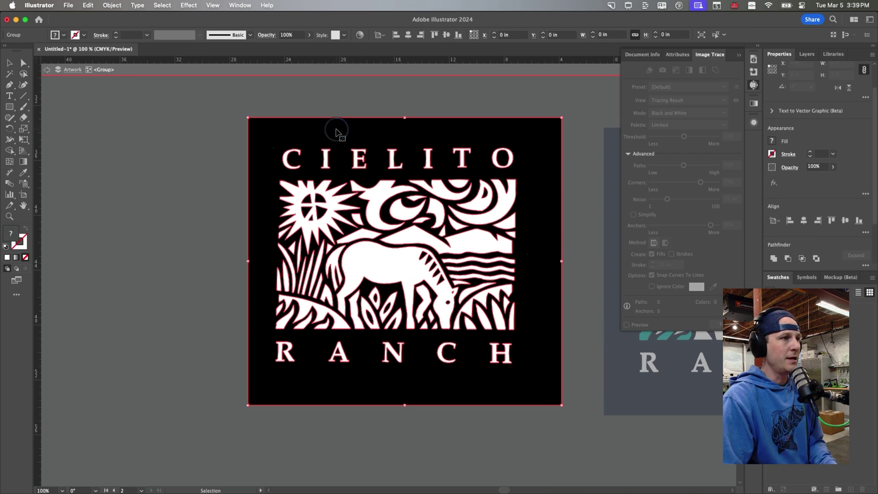
left_click(336, 134)
double_click(336, 134)
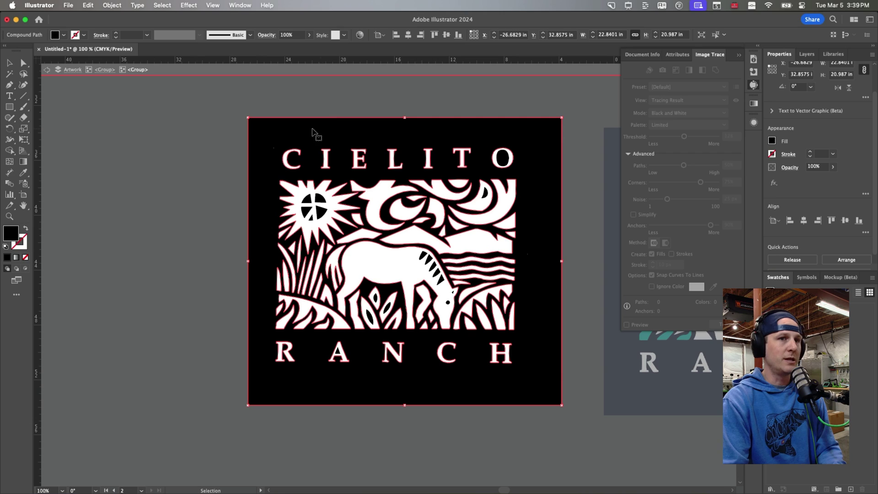
scroll(314, 133, "down", 1)
left_click(163, 6)
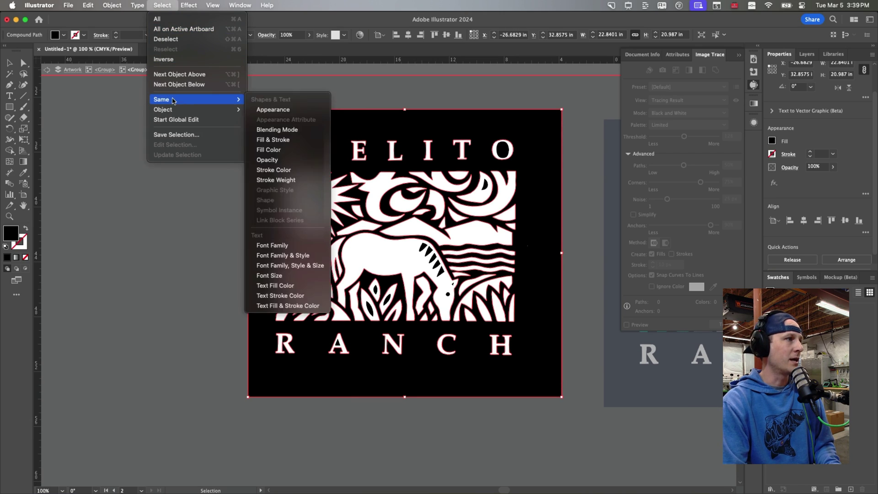
mouse_move(202, 101)
left_click(273, 140)
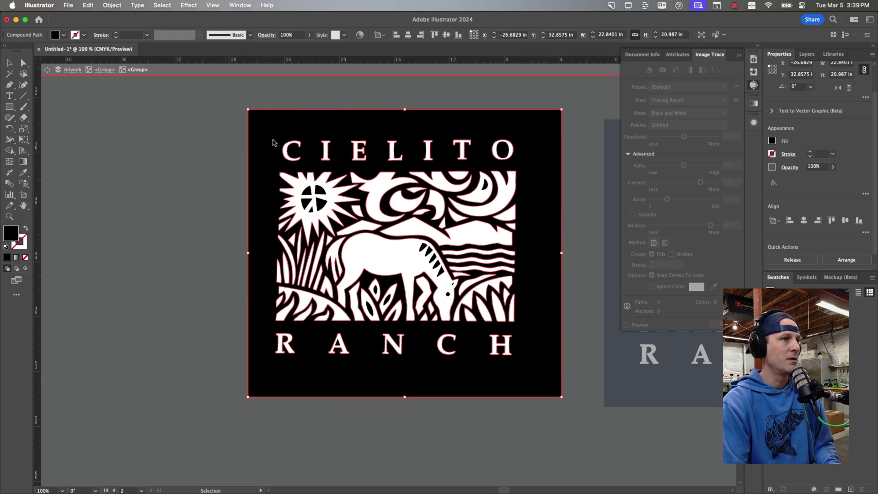
key("Delete")
double_click(251, 143)
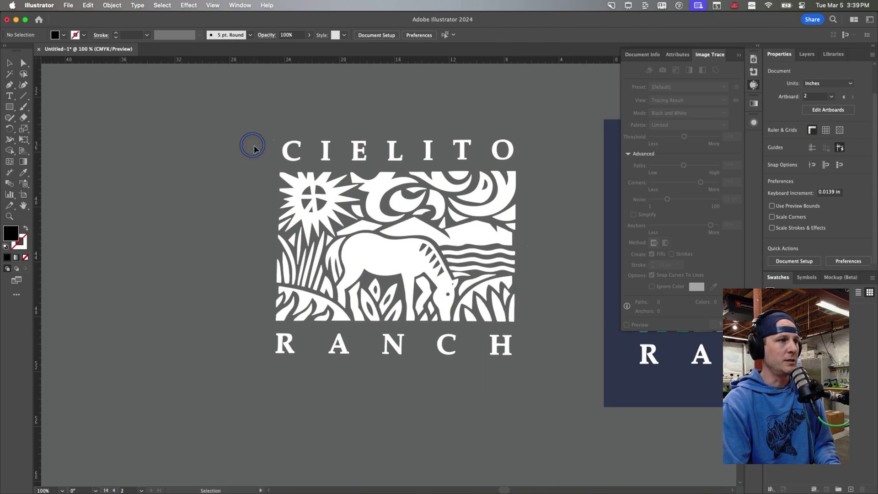
left_click(341, 191)
left_click_drag(337, 197, 309, 195)
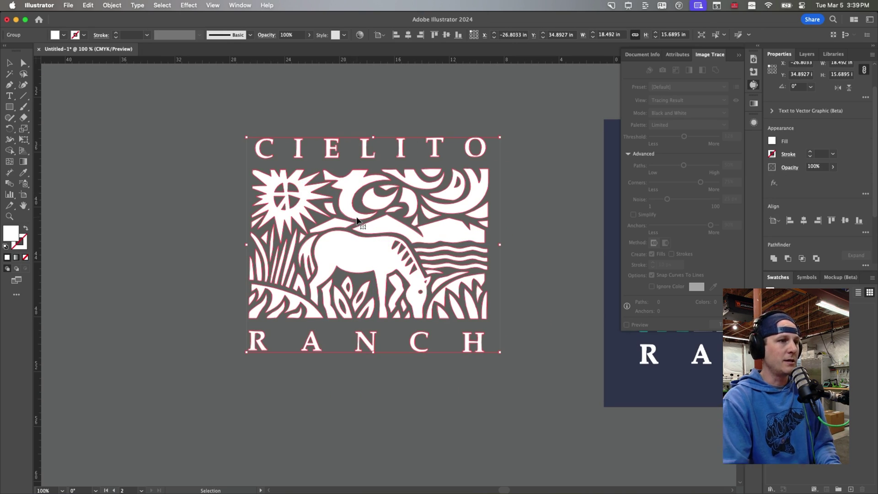
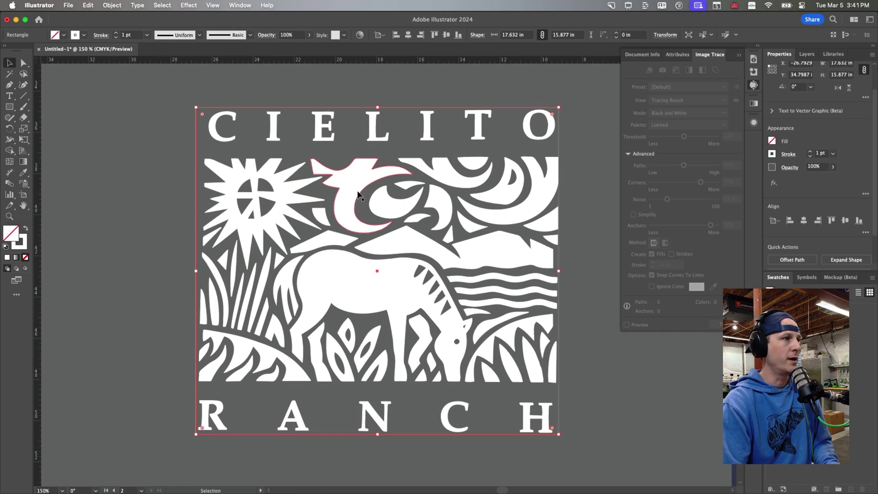
Step: Free-distort the white artwork by pulling its upper-left corner outward so the left edge lines up with the reference rectangle
left_click(355, 191)
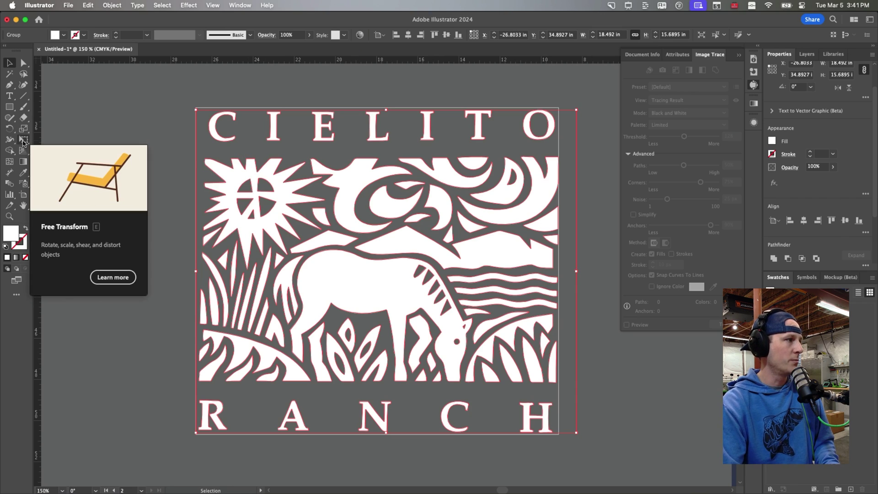
left_click(23, 140)
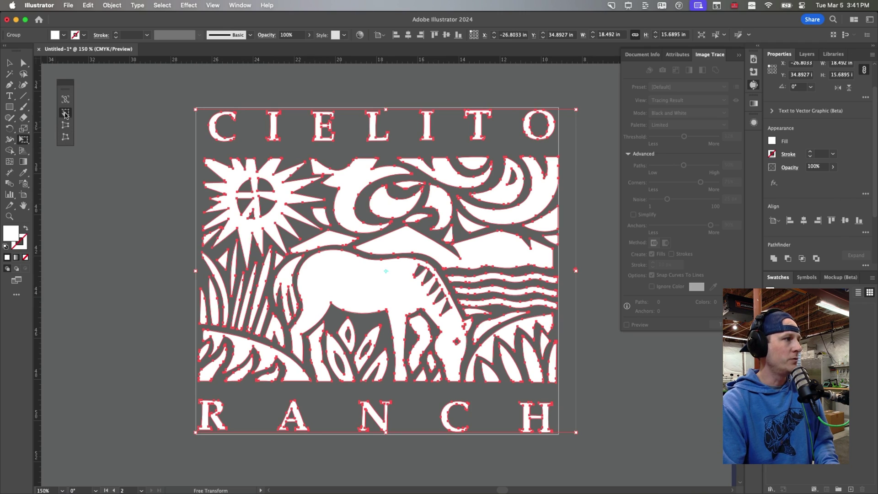
scroll(65, 114, "left", 1)
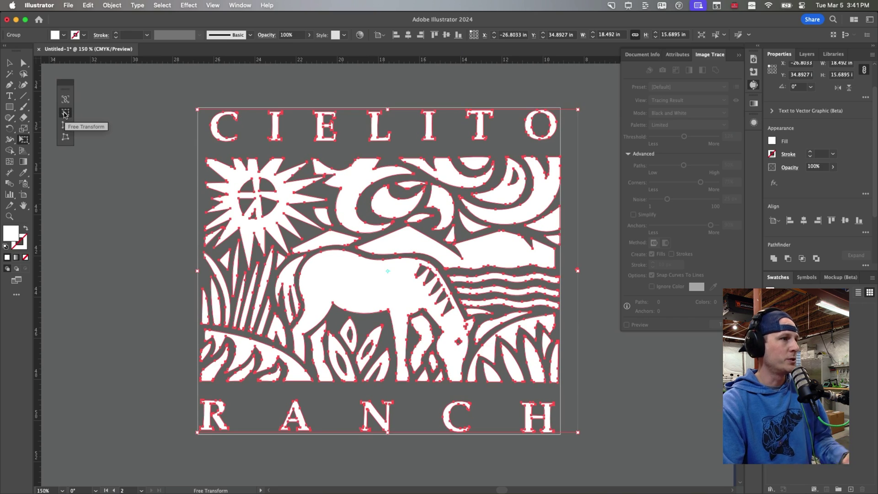
left_click(66, 137)
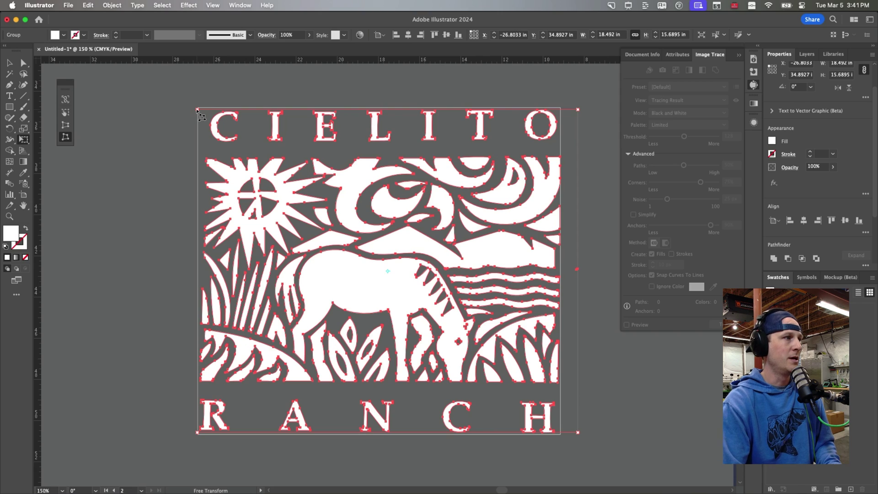
left_click_drag(198, 110, 188, 108)
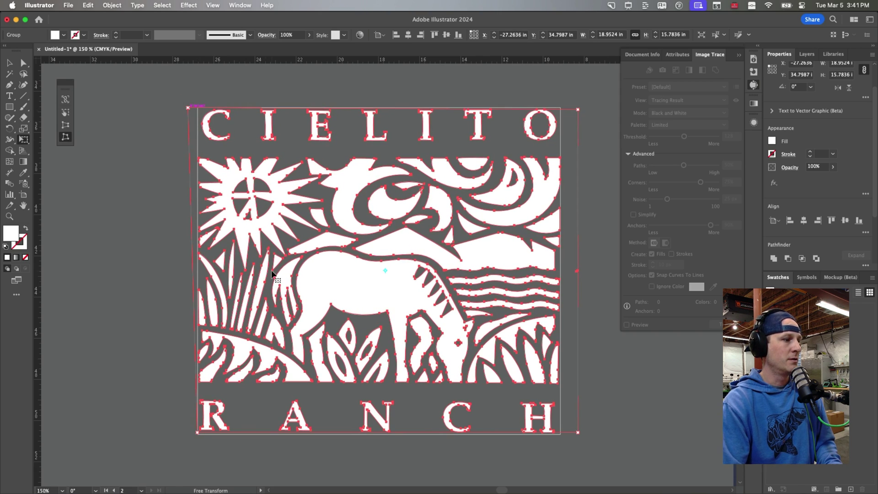
Step: Free-distort the artwork's lower-right and lower-left corners slightly to square its bottom edge with the reference rectangle
scroll(574, 429, "down", 3)
left_click(575, 432)
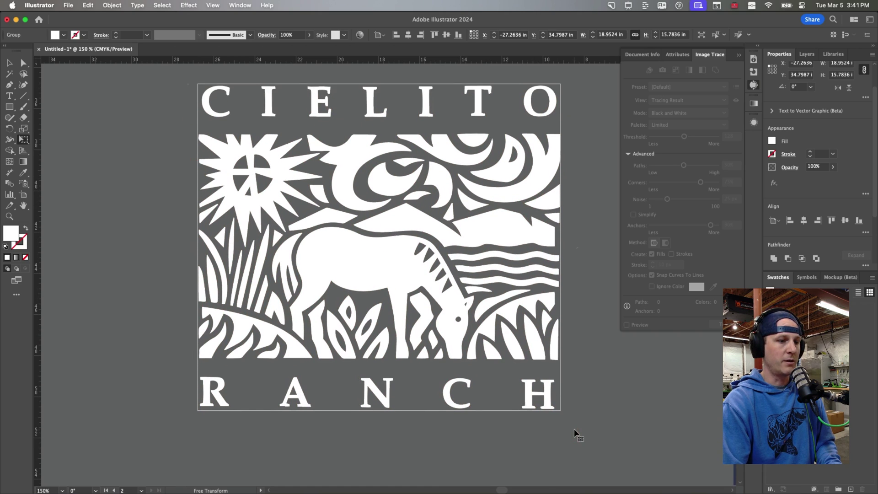
key("super+a")
left_click_drag(578, 411, 579, 408)
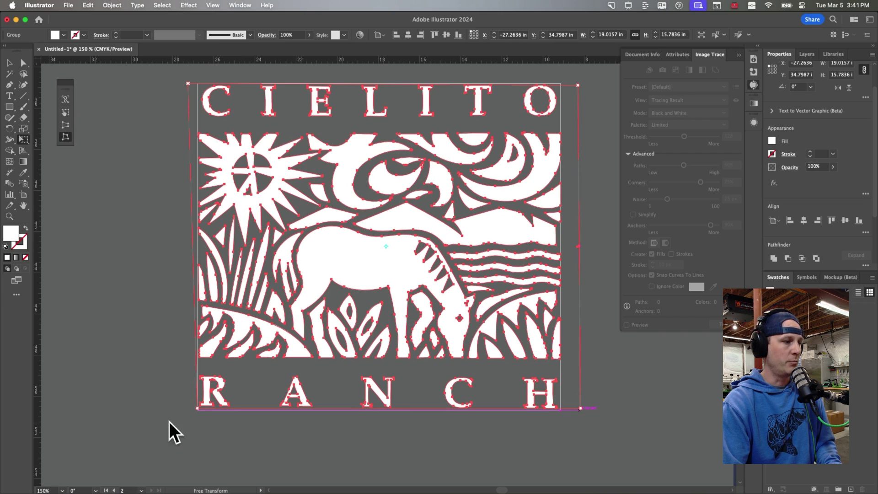
left_click_drag(197, 408, 197, 410)
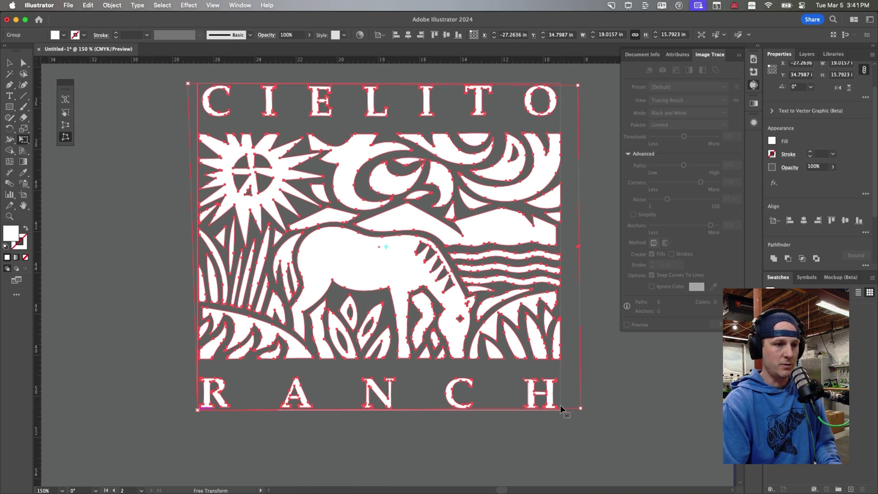
Step: Free-distort the white artwork by fine-tuning its upper-left corner so the left side lines up with the reference rectangle
left_click_drag(561, 311, 564, 288)
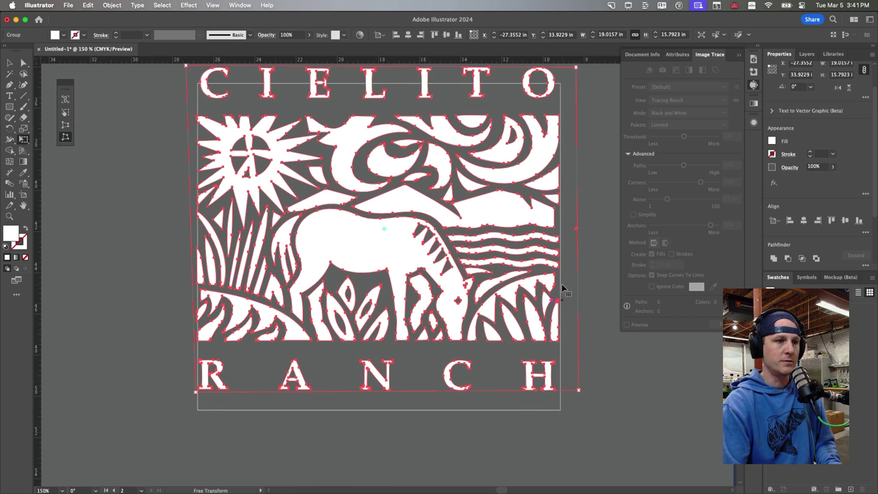
key("super+z")
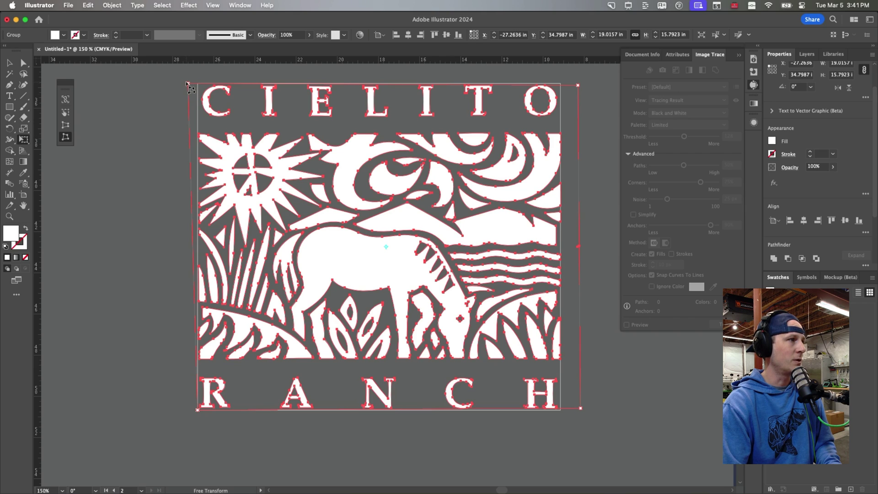
left_click_drag(187, 83, 185, 84)
key("super+equal")
key("super+equal")
key("super+equal")
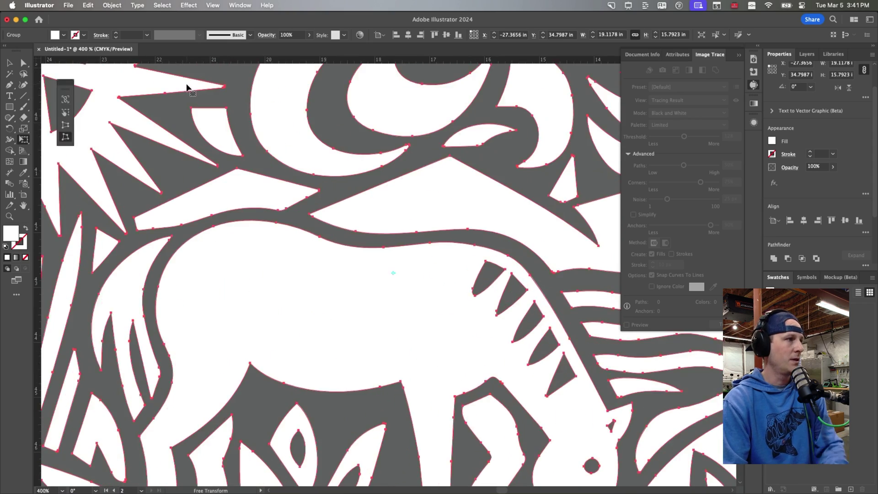
scroll(187, 83, "up", 10)
scroll(187, 84, "left", 15)
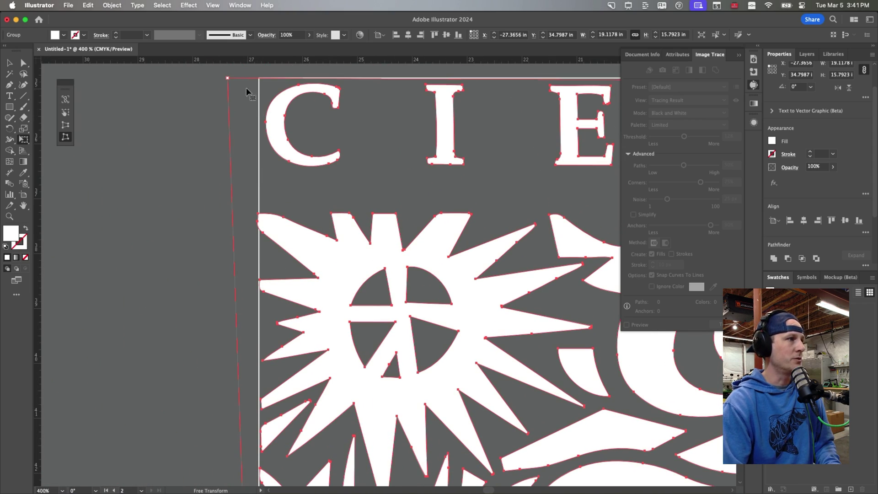
left_click_drag(228, 79, 231, 82)
Step: Free-distort the artwork's lower-left corner slightly down and outward so the RANCH end meets the reference rectangle's left edge
scroll(260, 224, "down", 8)
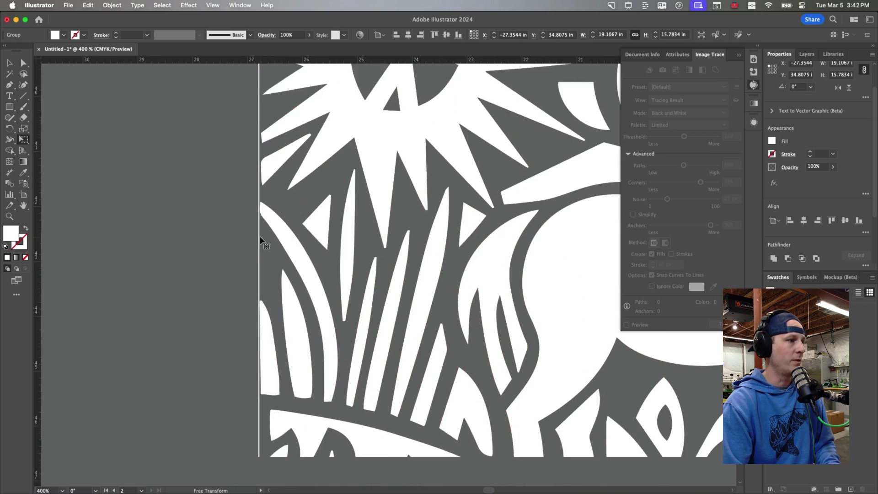
scroll(260, 241, "down", 10)
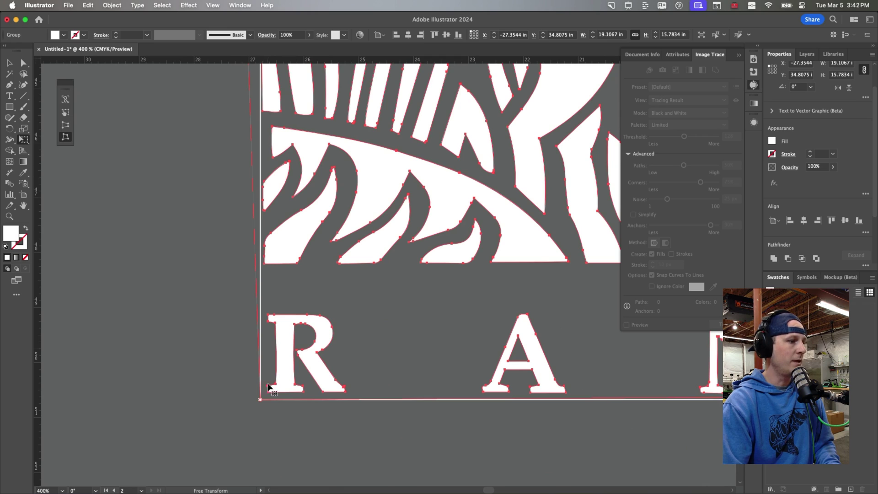
left_click_drag(259, 400, 256, 402)
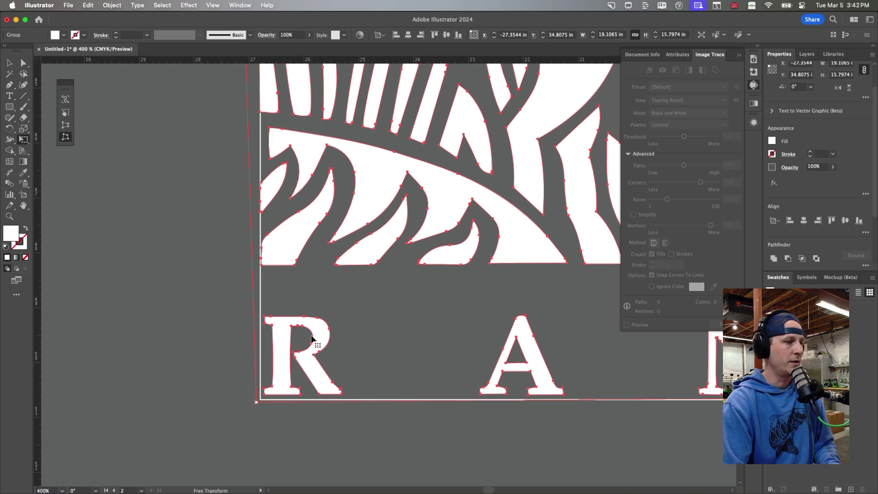
key("super+0")
key("super+1")
Step: Isolate the artwork's inner group and remove the stray specks lying outside the design's left edge
key("v")
double_click(292, 205)
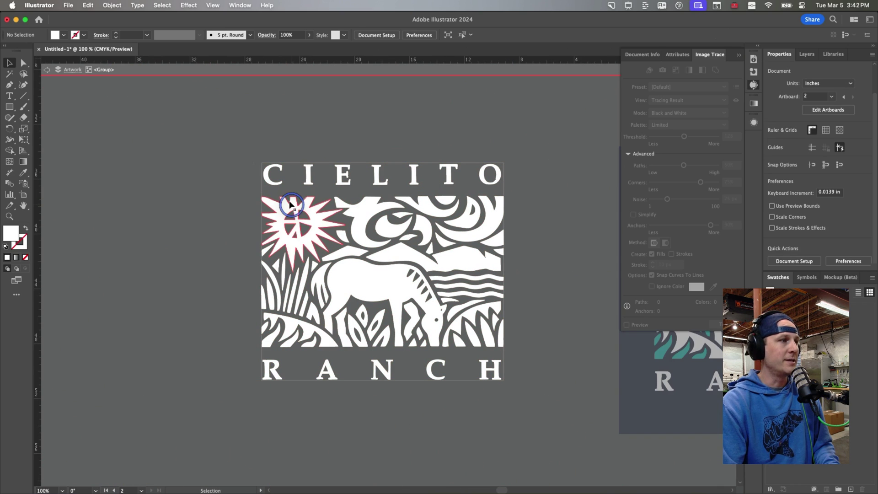
left_click(253, 168)
key("super+a")
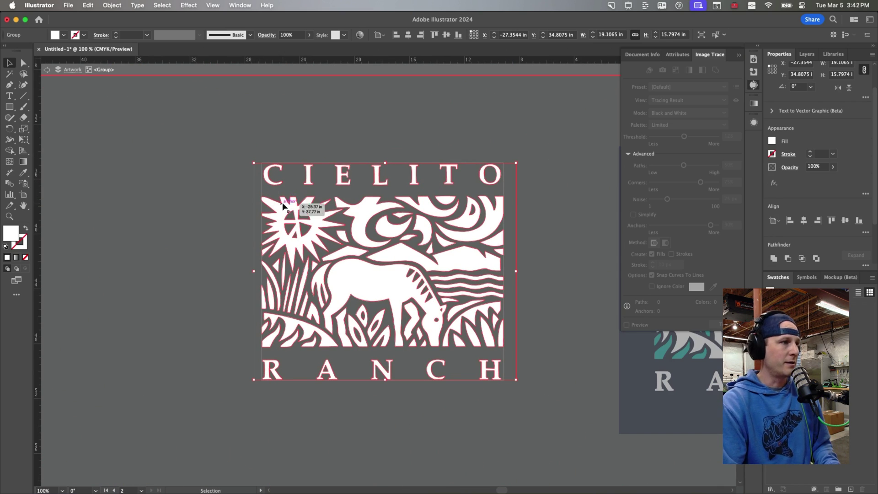
double_click(255, 165)
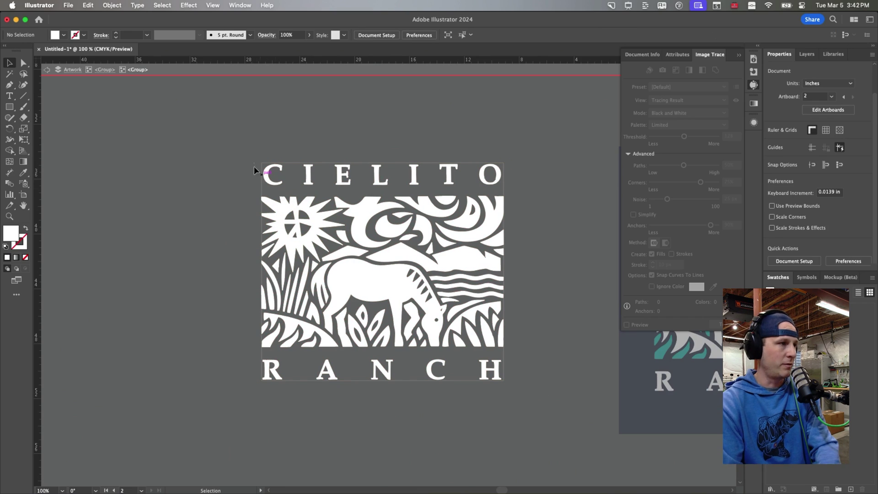
double_click(272, 141)
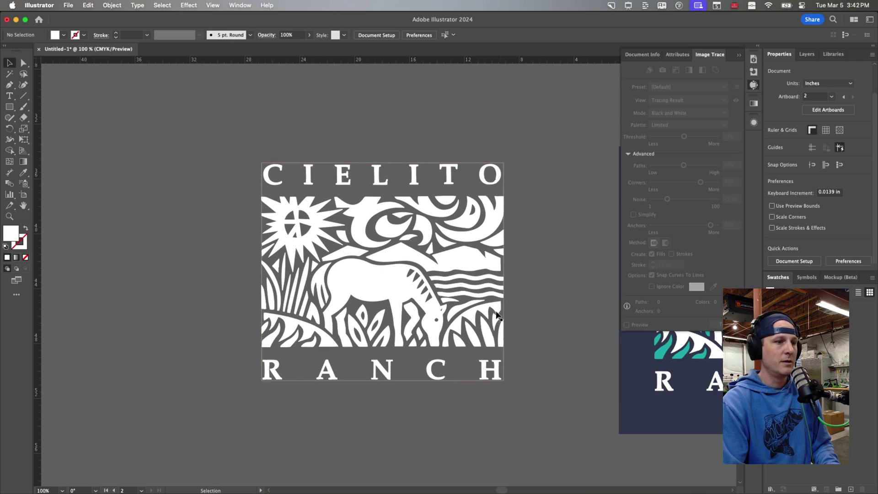
Step: Isolate the inner group again and delete the stray specks lying outside the design's right edge
left_click(490, 316)
double_click(490, 315)
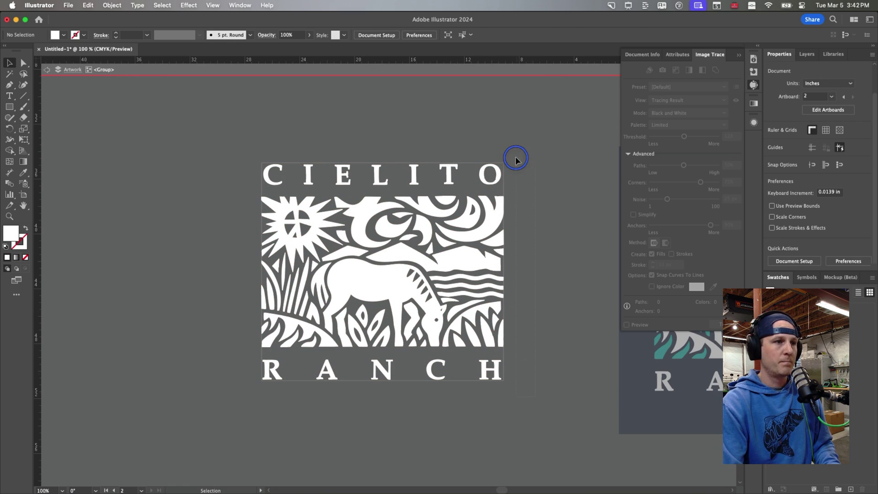
left_click(505, 172)
double_click(497, 200)
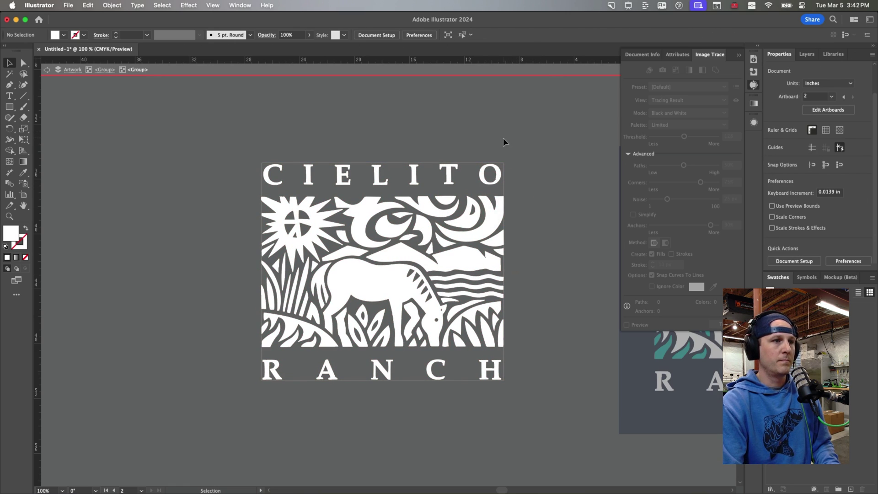
left_click(547, 427)
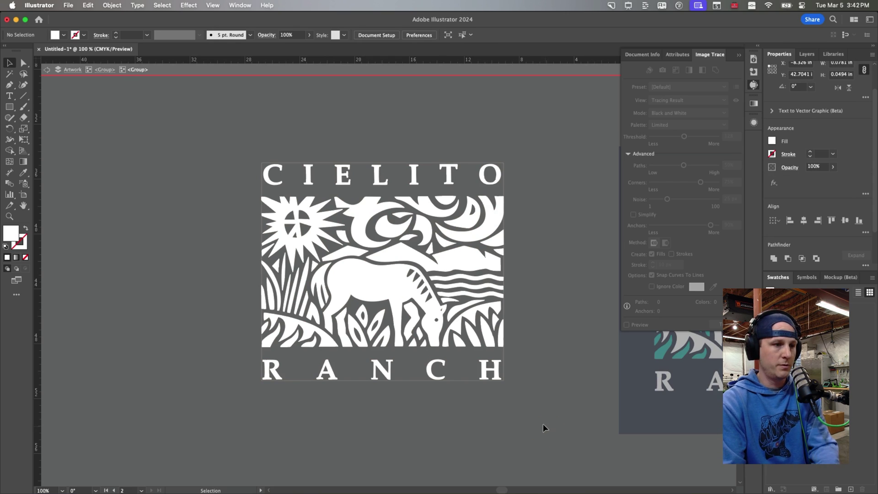
double_click(523, 379)
Step: Move the white artwork up and to the left off the reference rectangle and delete that rectangle
left_click(457, 336)
left_click_drag(457, 336, 293, 258)
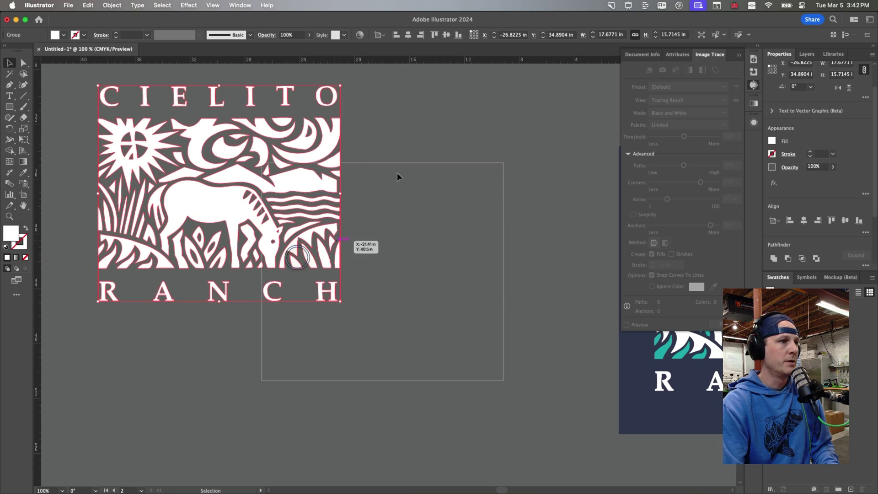
left_click(403, 130)
left_click(478, 243)
key("BackSpace")
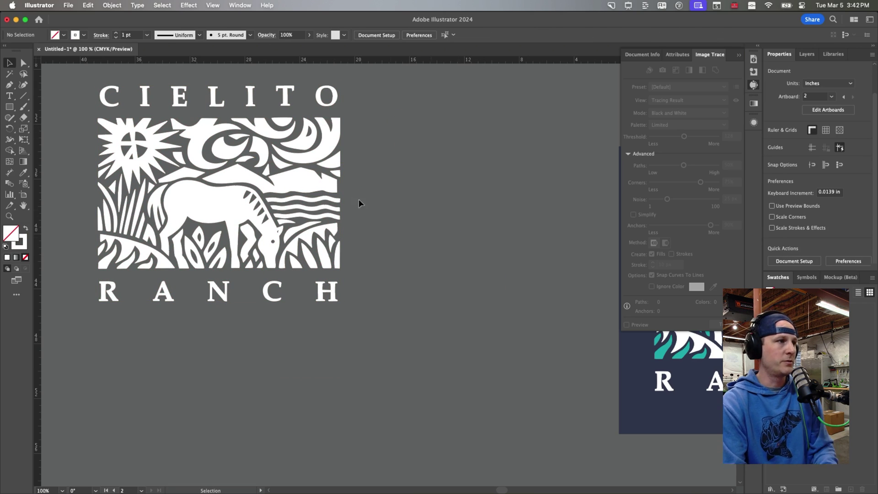
Step: Position the white artwork directly to the left of the navy reference design for comparison
left_click_drag(316, 184, 542, 278)
scroll(502, 279, "right", 5)
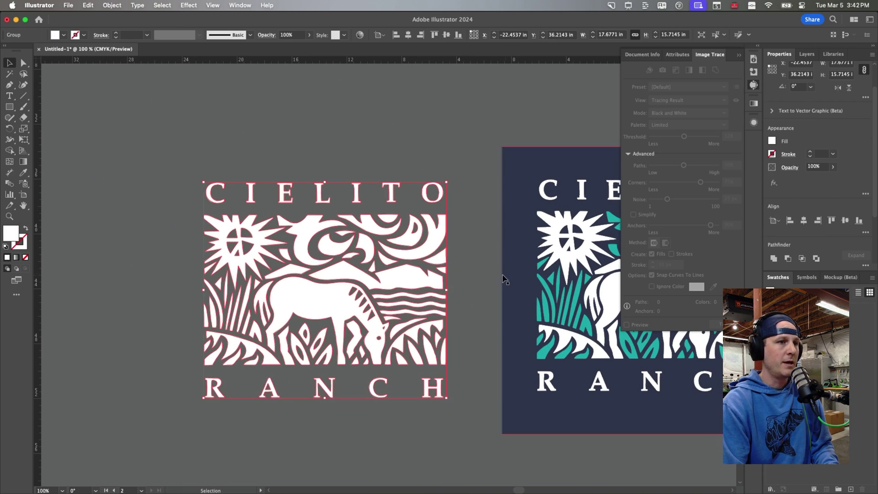
left_click_drag(324, 274, 355, 262)
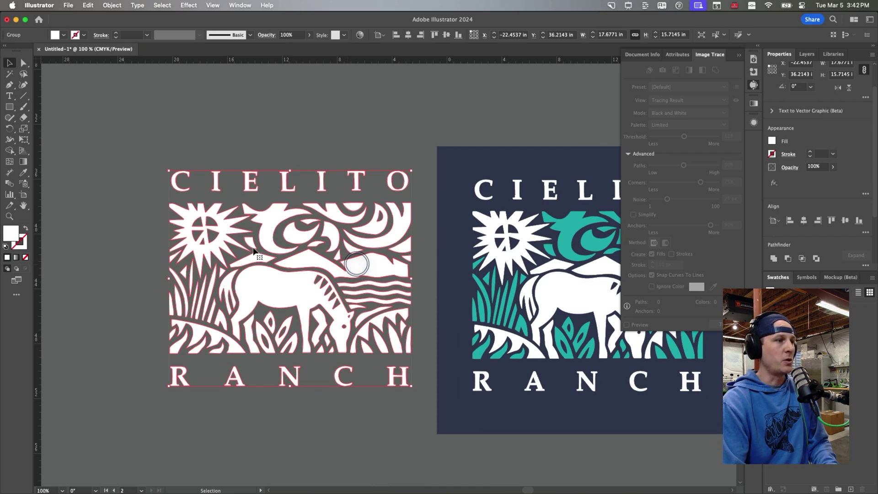
Step: Isolate the artwork's inner group and select the sun, mountains, horse and grass-mound shapes that are white in the reference
double_click(244, 270)
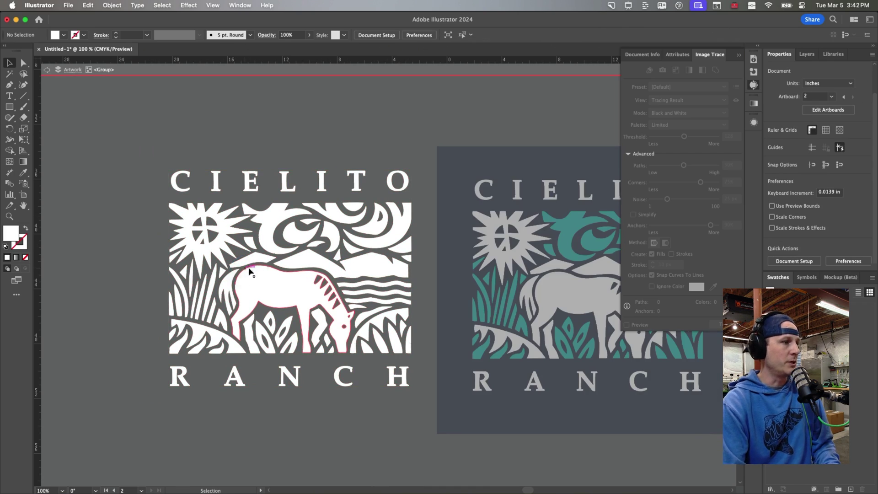
left_click(189, 263)
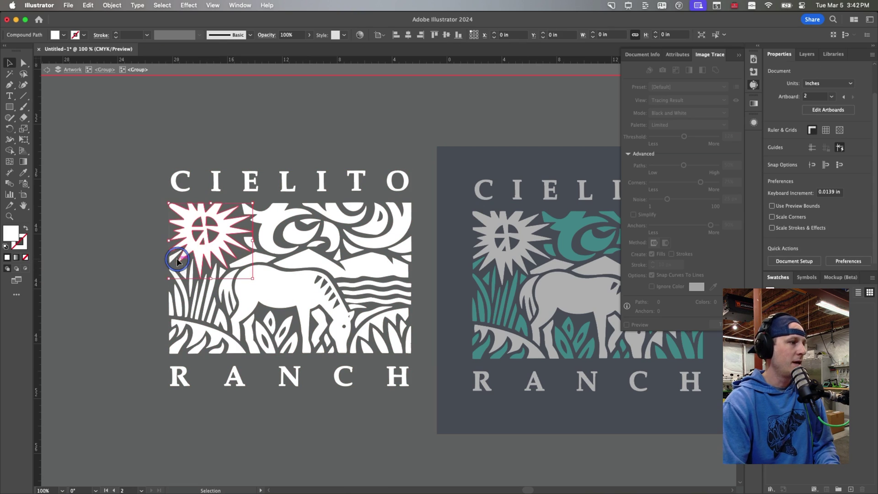
left_click(219, 247)
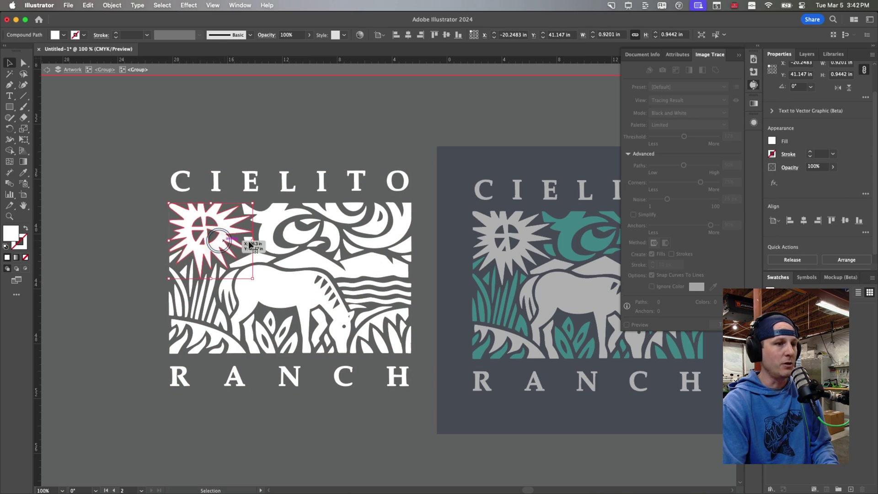
scroll(320, 249, "right", 5)
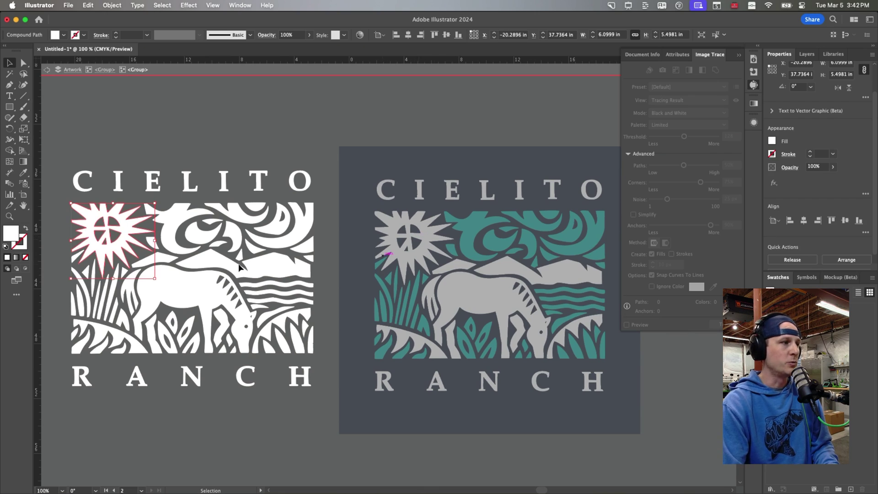
scroll(219, 265, "left", 2)
left_click(174, 264, "shift")
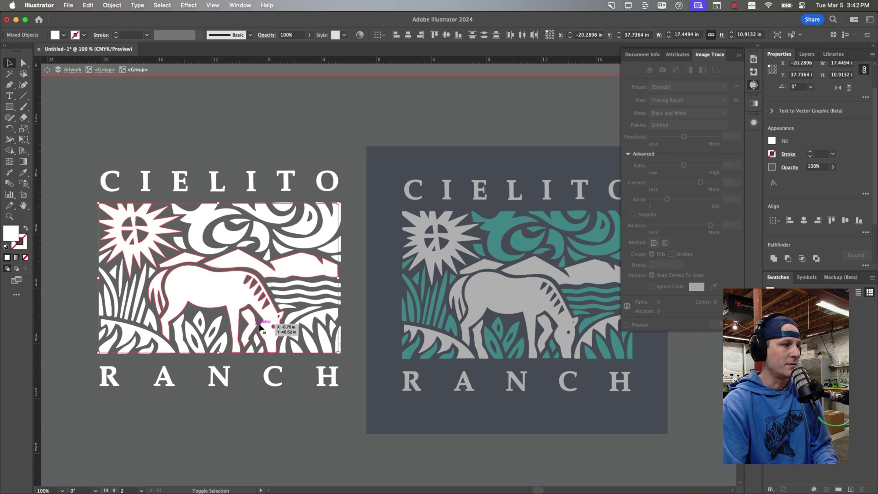
left_click(291, 333, "shift")
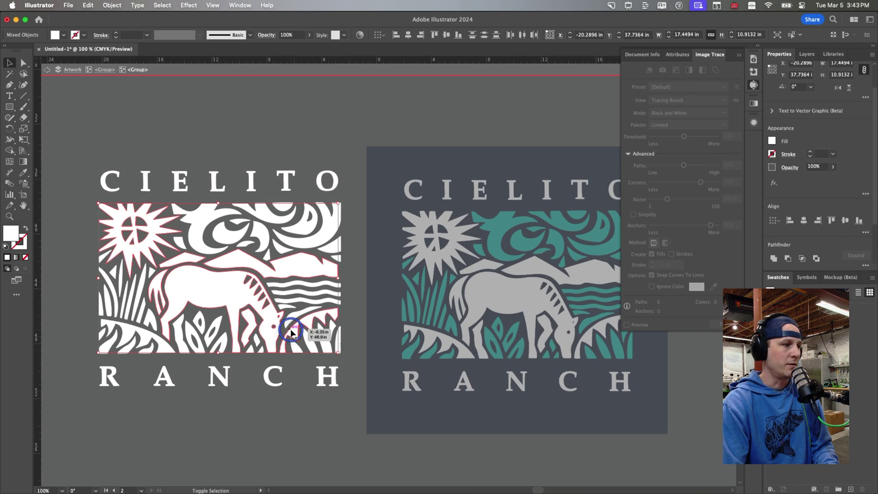
left_click(130, 332, "shift")
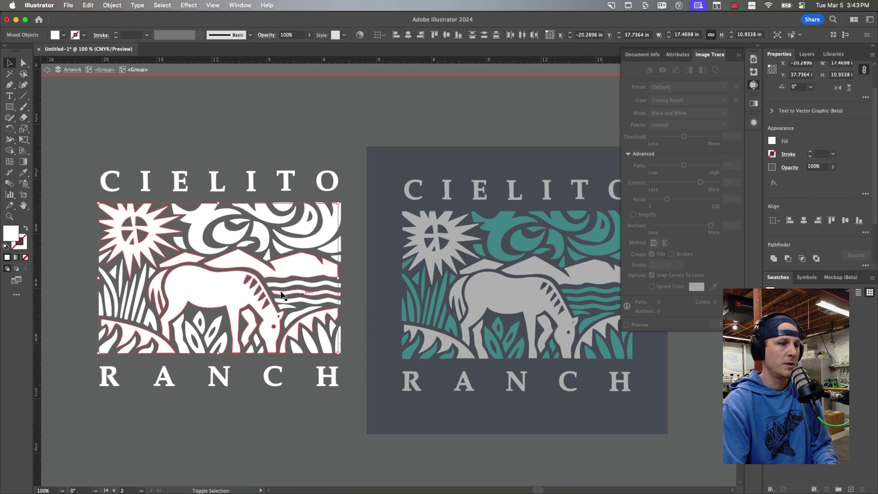
left_click(176, 326, "shift")
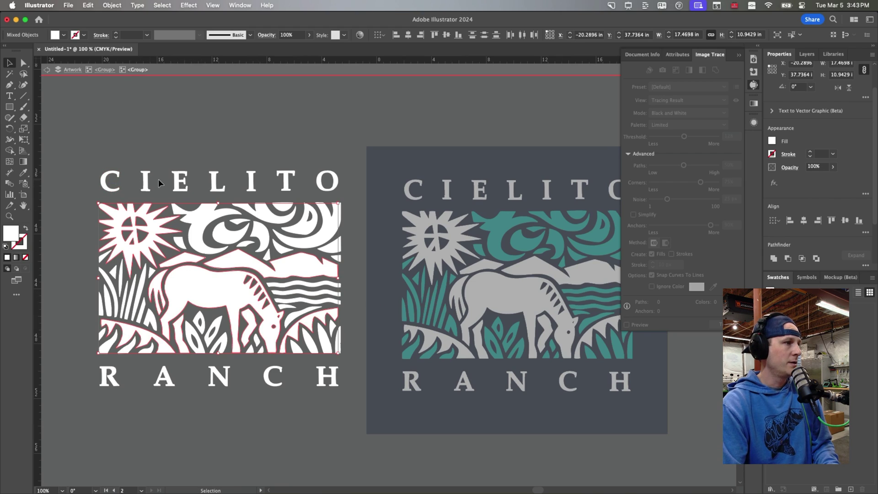
Step: Add all the CIELITO and RANCH letters to the selection of white shapes
left_click(328, 181, "shift")
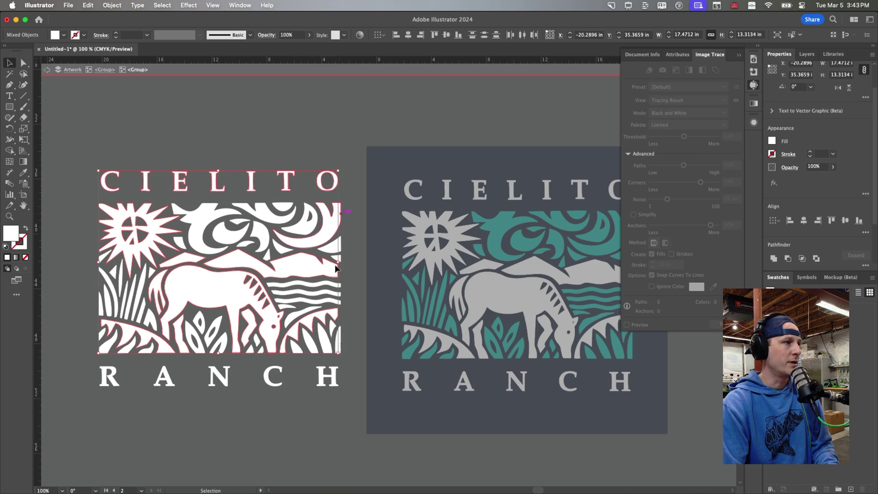
scroll(333, 294, "down", 3)
scroll(334, 294, "down", 3)
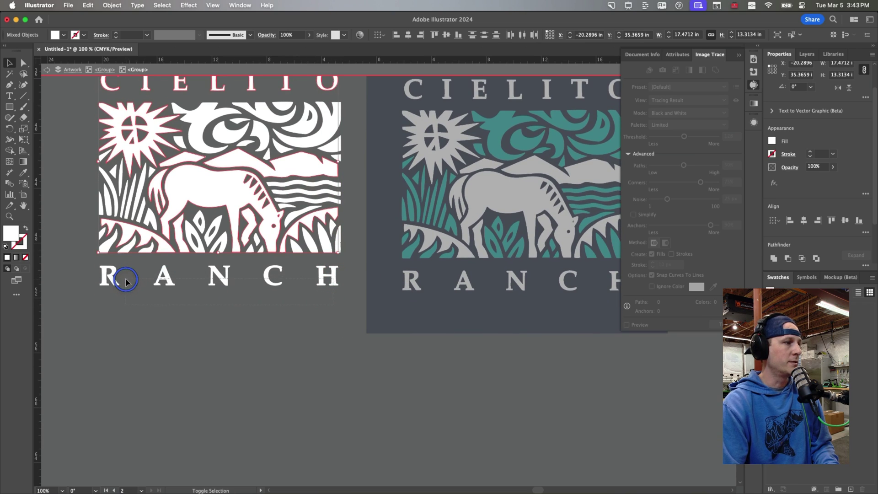
left_click(108, 276, "shift")
key("super+minus")
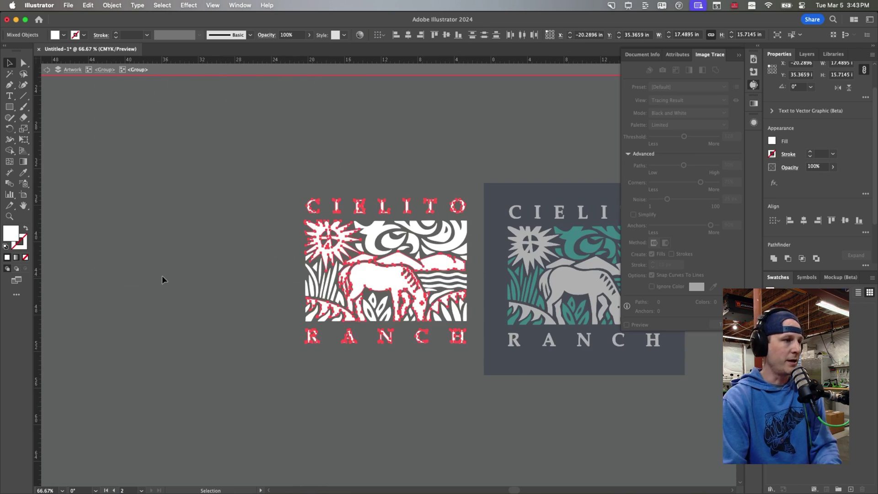
scroll(332, 279, "right", 2)
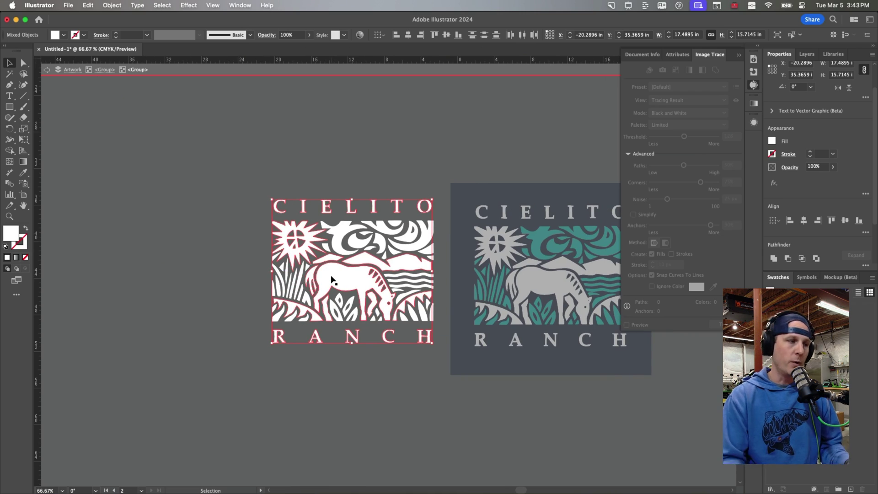
Step: Invert the selection to the sky, water and plant shapes, fill them with the reference design's teal using the Eyedropper, and exit isolation
left_click_drag(243, 175, 443, 358)
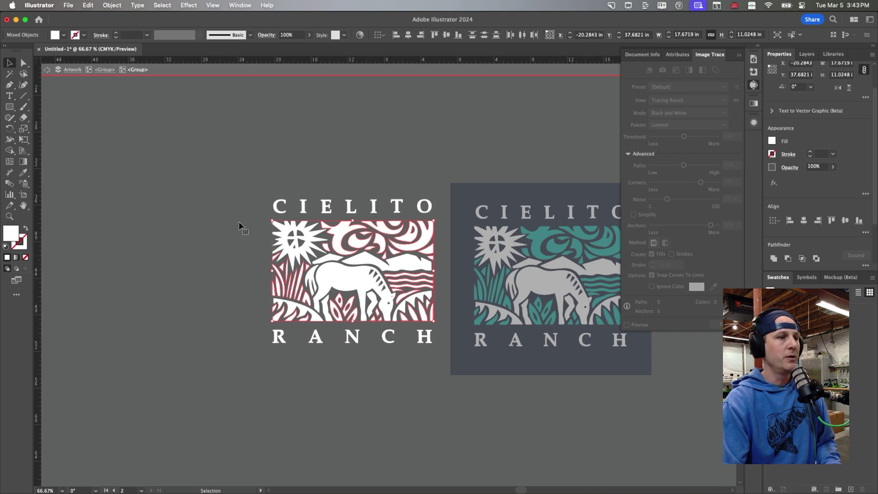
left_click(23, 172)
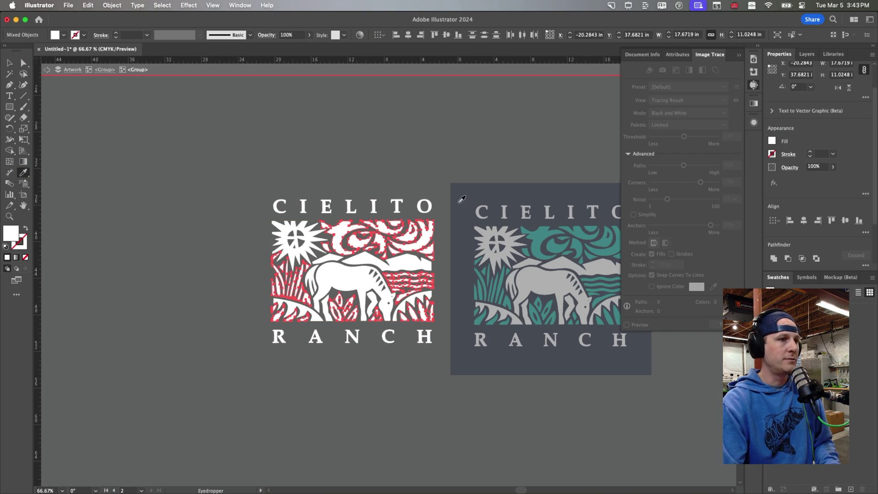
left_click(545, 231)
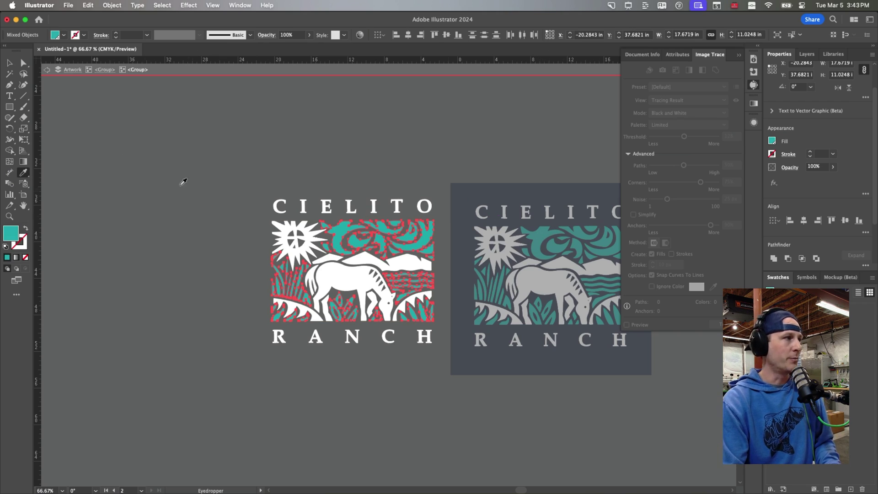
key("v")
double_click(242, 101)
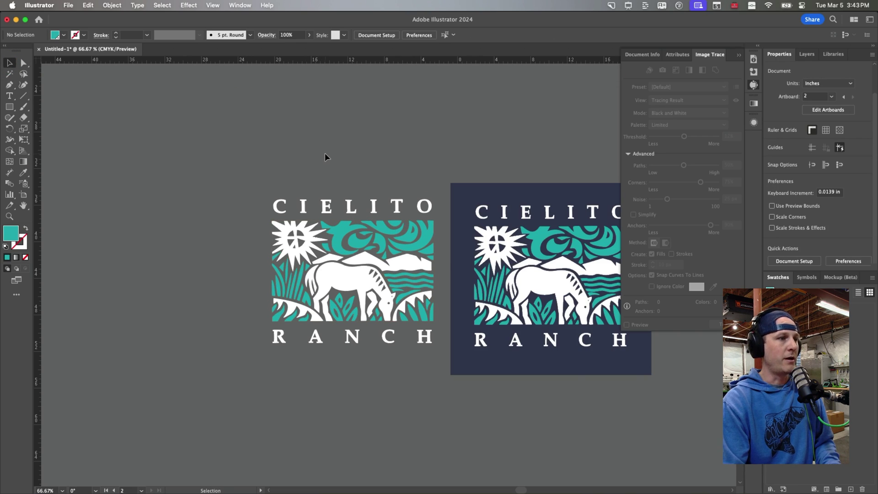
key("super+equal")
key("super+equal")
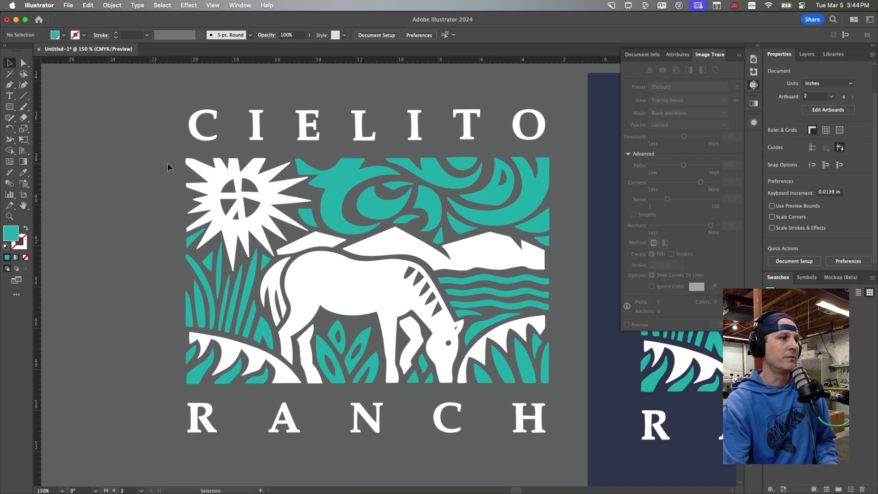
Step: Isolate the recoloured artwork's inner group and select the teal sky swirl shapes to inspect them as separate paths
left_click(10, 65)
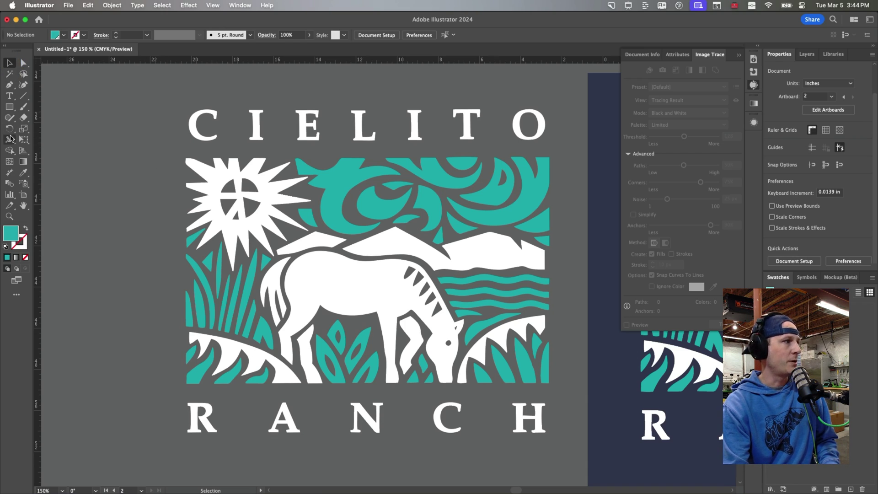
left_click(336, 191)
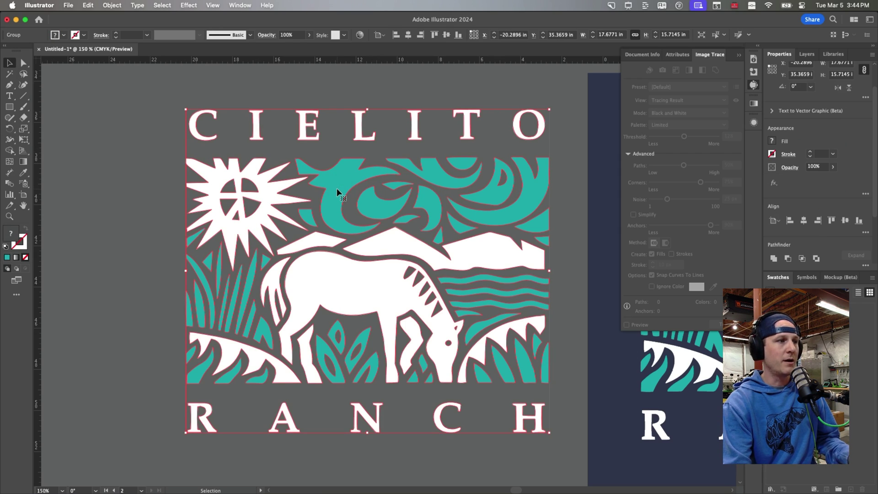
double_click(337, 191)
left_click(330, 200)
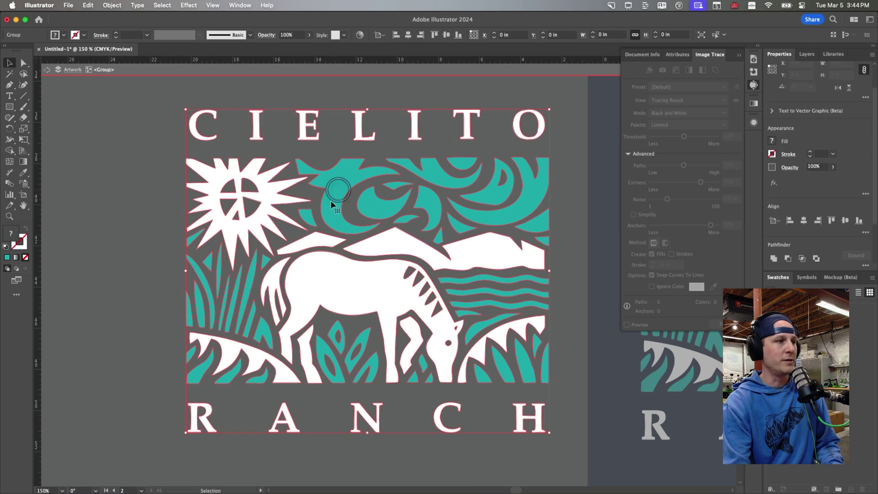
double_click(331, 190)
left_click(304, 219)
left_click(382, 207, "shift")
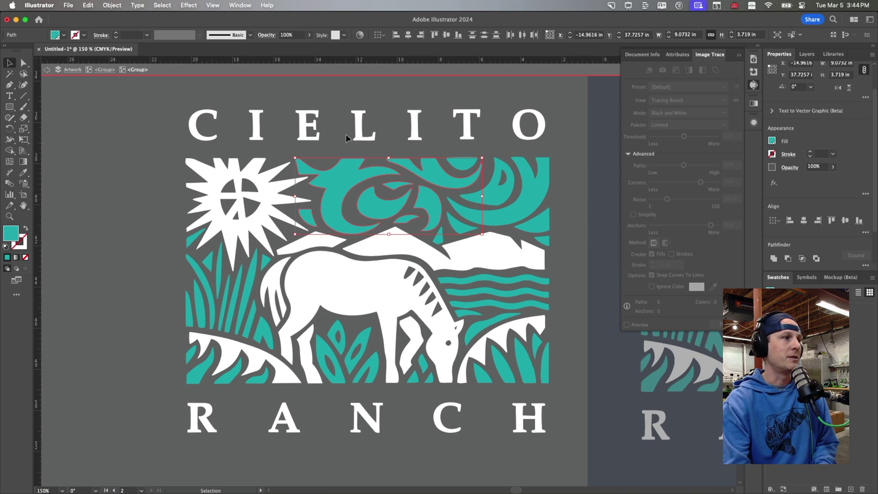
Step: Deselect the sky shapes, exit isolation and compare the whole recoloured artwork side by side with the navy reference design
left_click(319, 100)
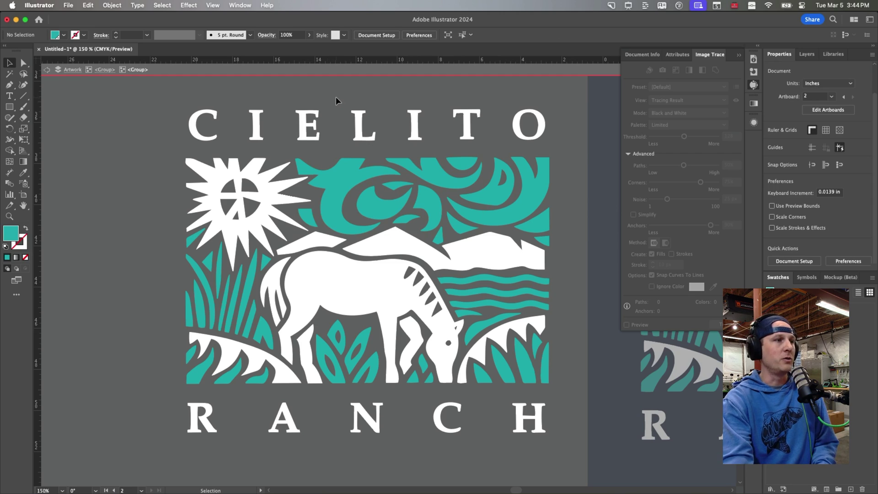
double_click(336, 98)
key("super+minus")
key("super+minus")
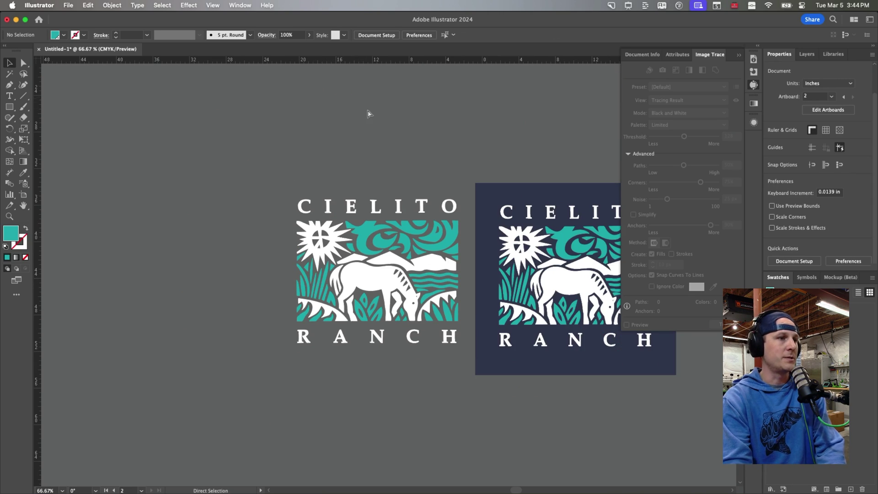
scroll(374, 123, "right", 3)
scroll(372, 124, "right", 2)
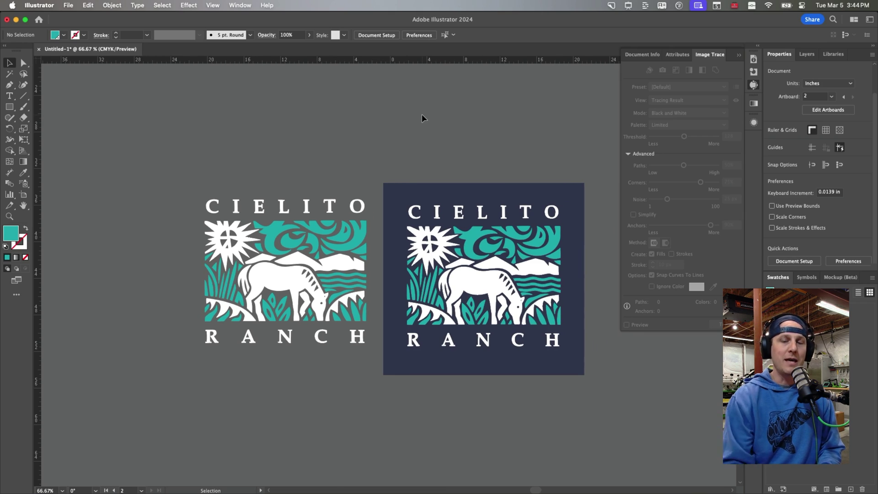